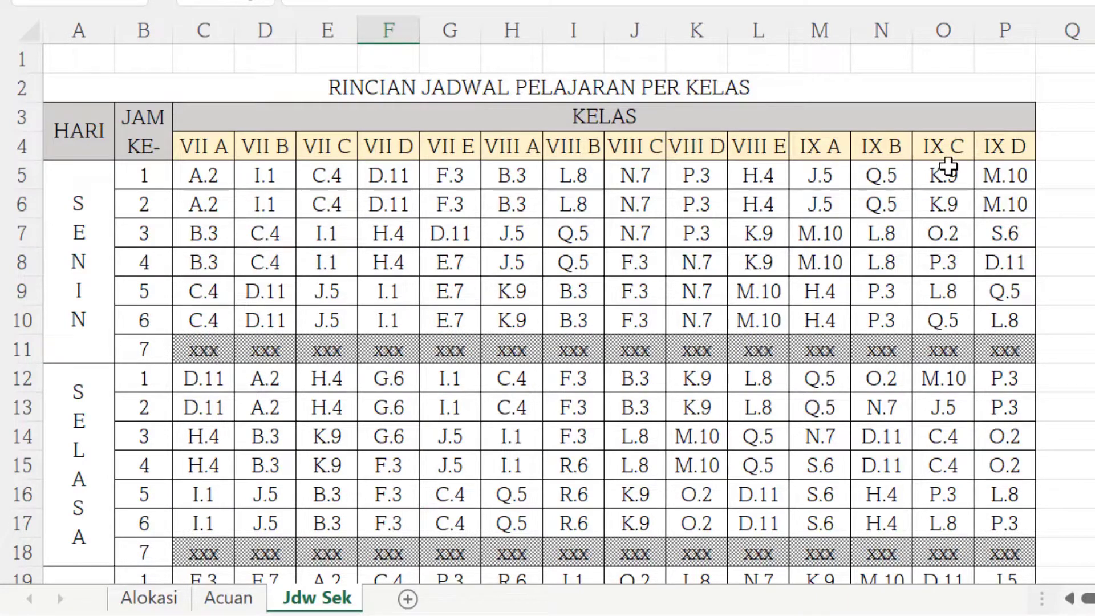
Scroll through the class timetable on the Jdw Sek sheet to review every day's lessons.
{"action": "scroll", "coordinate": [777, 239], "scroll_direction": "down", "scroll_amount": 9}
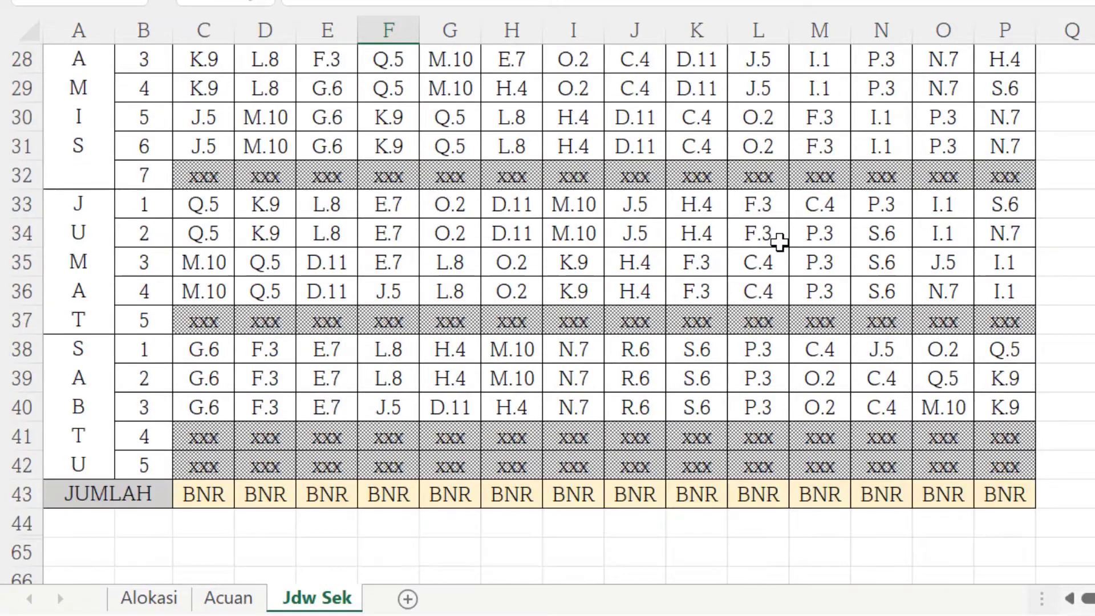
{"action": "scroll", "coordinate": [779, 242], "scroll_direction": "up", "scroll_amount": 5}
{"action": "scroll", "coordinate": [775, 238], "scroll_direction": "down", "scroll_amount": 7}
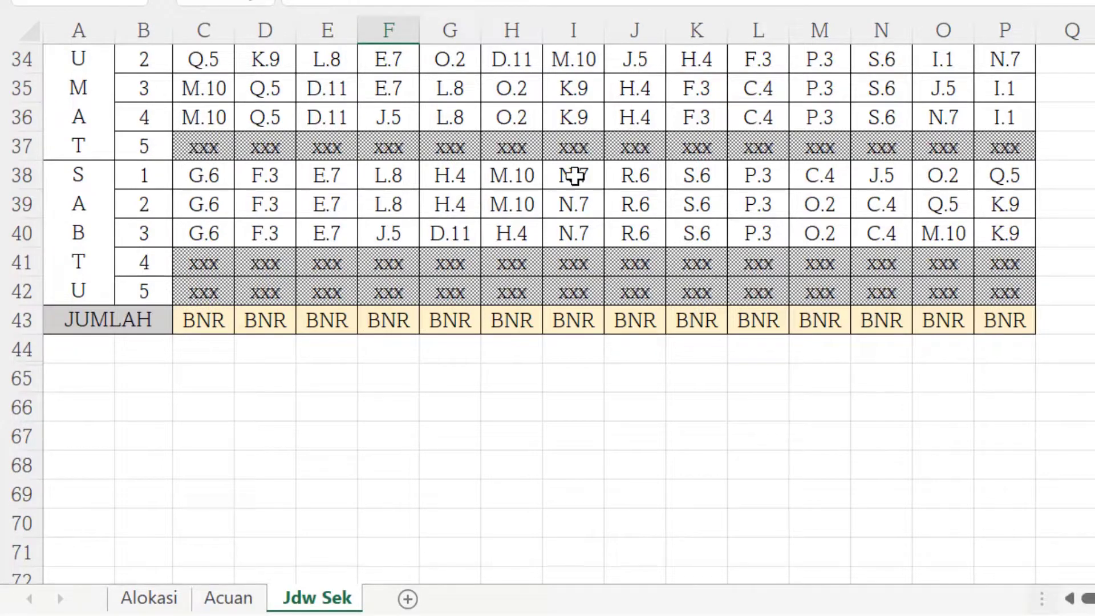
{"action": "scroll", "coordinate": [286, 205], "scroll_direction": "up", "scroll_amount": 4}
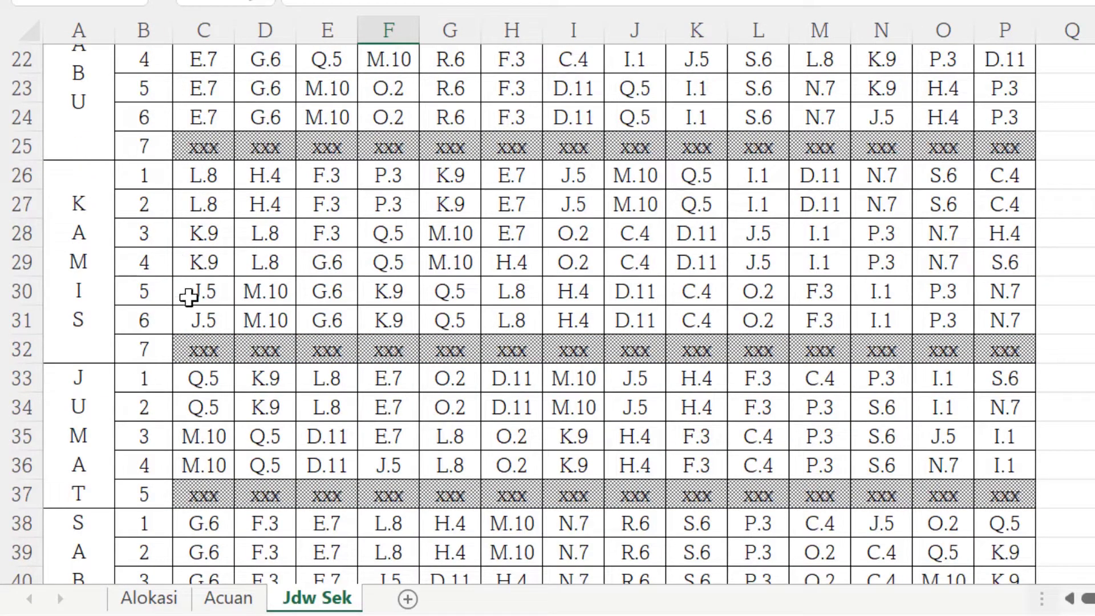
{"action": "scroll", "coordinate": [191, 306], "scroll_direction": "down", "scroll_amount": 3}
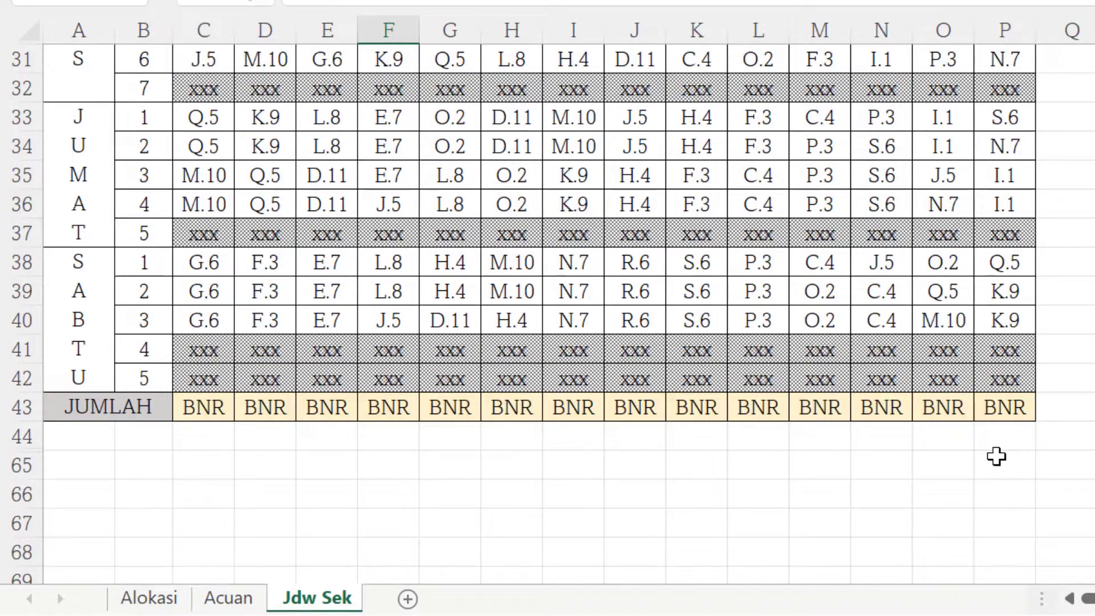
{"action": "scroll", "coordinate": [696, 463], "scroll_direction": "up", "scroll_amount": 8}
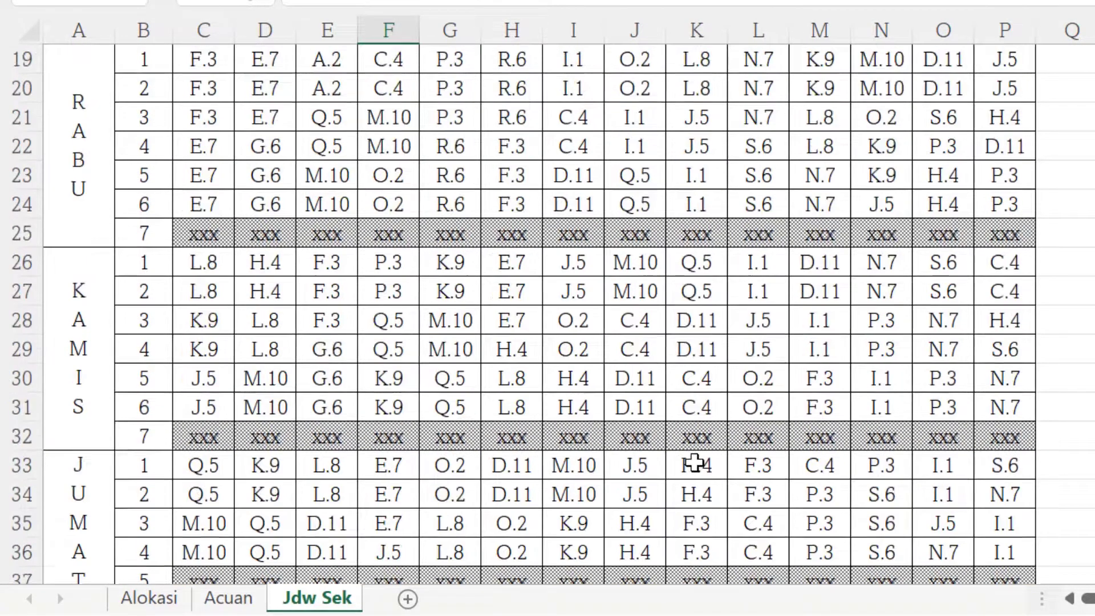
{"action": "scroll", "coordinate": [696, 462], "scroll_direction": "up", "scroll_amount": 2}
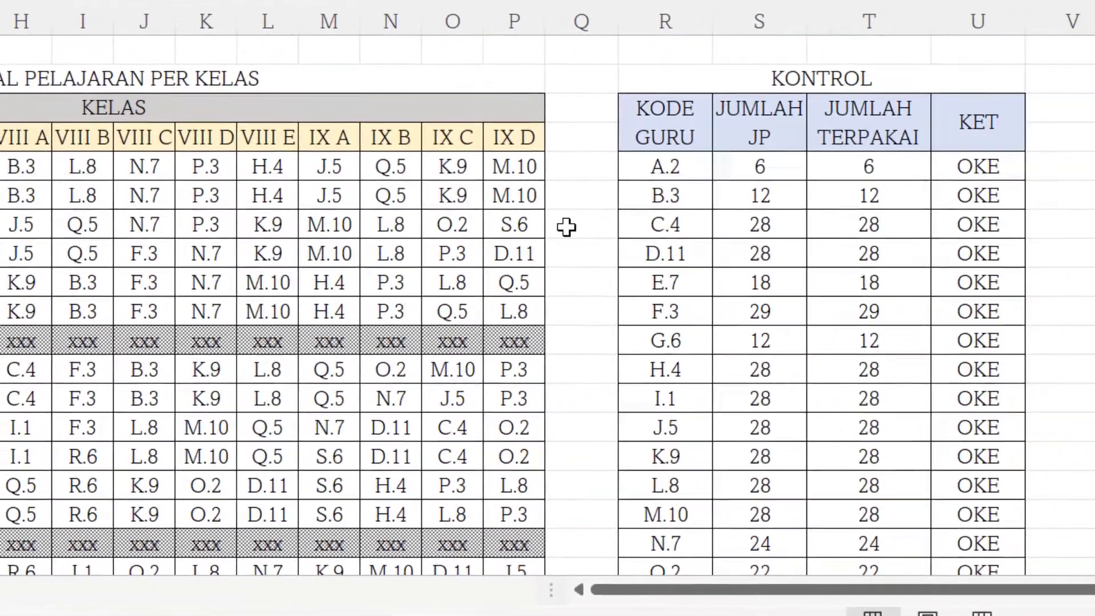
{"action": "scroll", "coordinate": [968, 191], "scroll_direction": "down", "scroll_amount": 1}
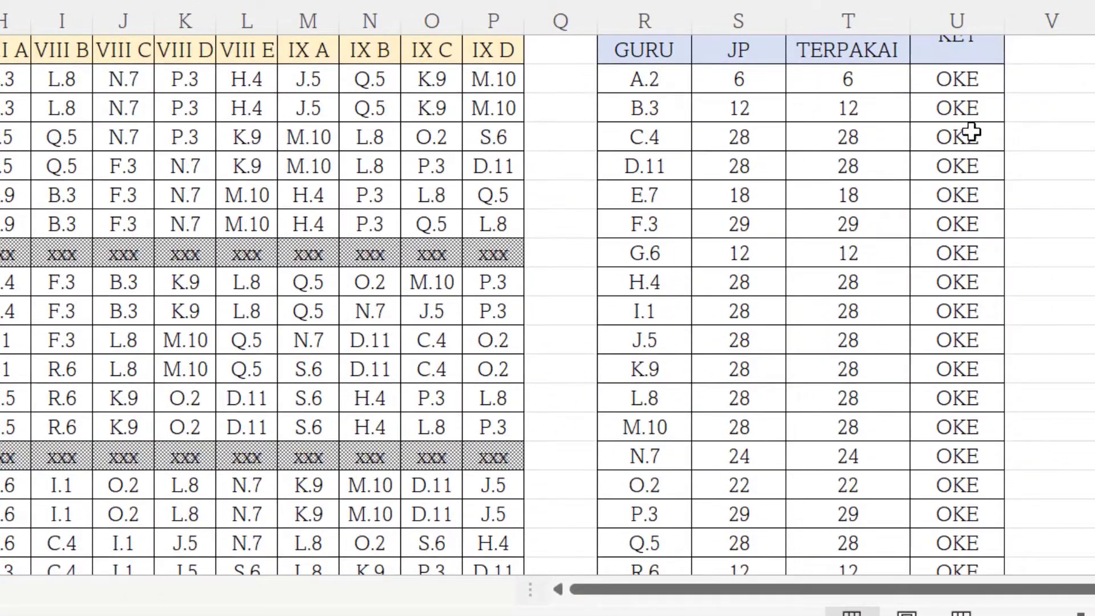
{"action": "scroll", "coordinate": [969, 148], "scroll_direction": "up", "scroll_amount": 1}
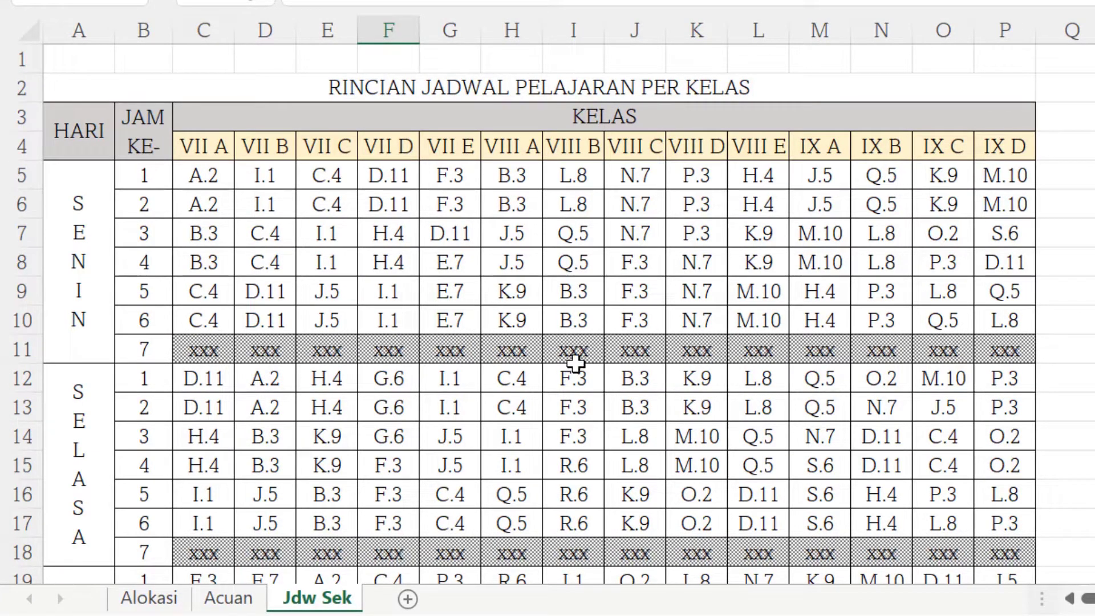
{"action": "scroll", "coordinate": [331, 523], "scroll_direction": "down", "scroll_amount": 11}
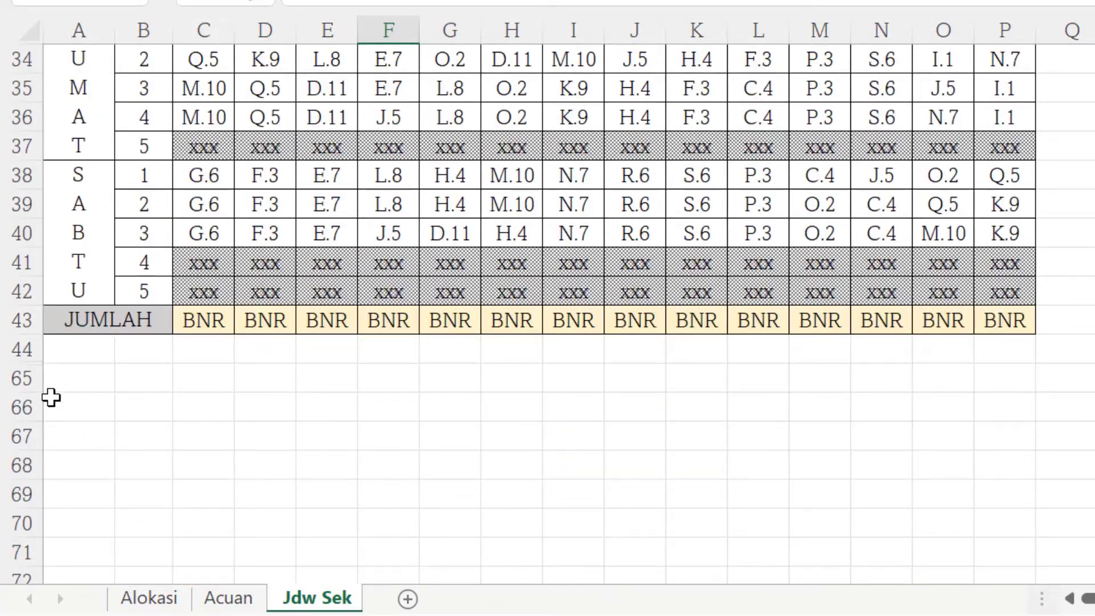
Unhide the hidden rows between row 44 and row 65 of the Jdw Sek sheet.
{"action": "left_click", "coordinate": [22, 350]}
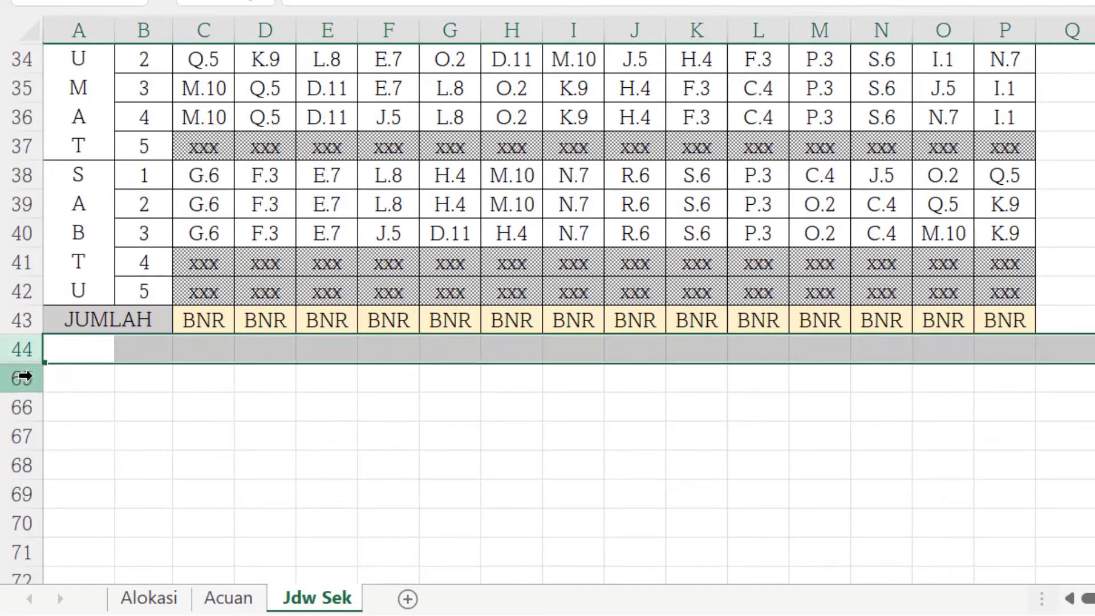
{"action": "left_click", "coordinate": [23, 377], "text": "shift"}
{"action": "right_click", "coordinate": [32, 379]}
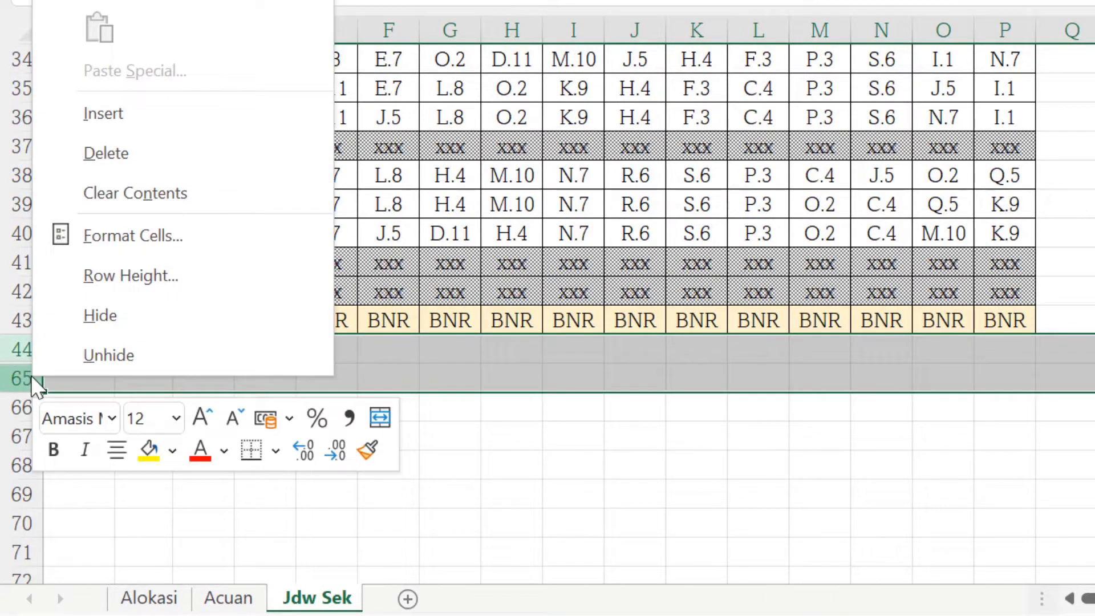
{"action": "left_click", "coordinate": [149, 365]}
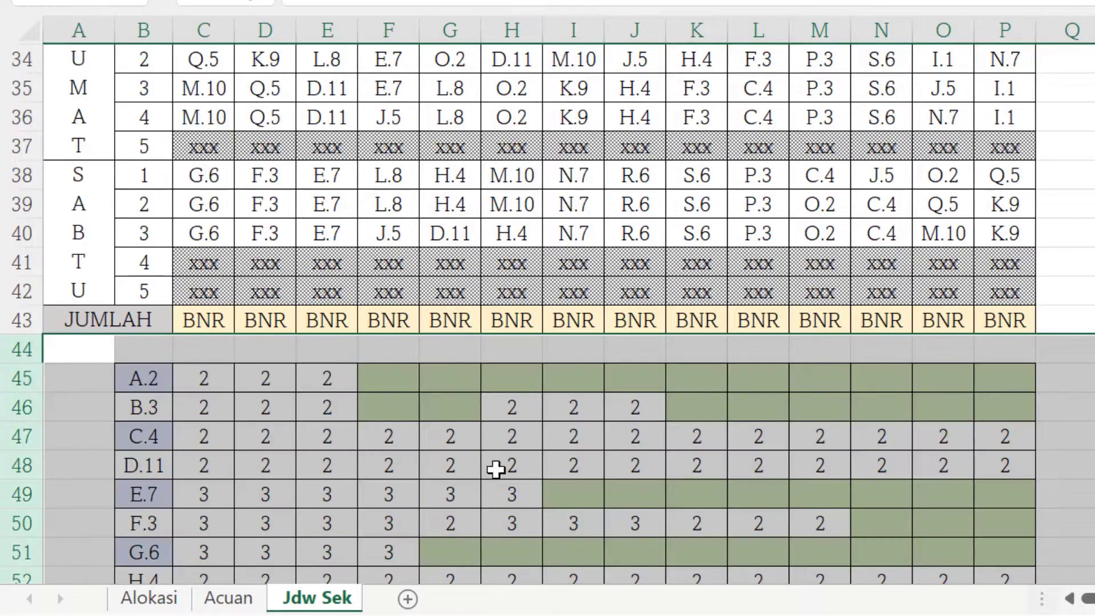
Review the unhidden per-teacher lesson allocation table beneath the timetable.
{"action": "left_click", "coordinate": [1093, 494]}
{"action": "scroll", "coordinate": [1093, 494], "scroll_direction": "down", "scroll_amount": 4}
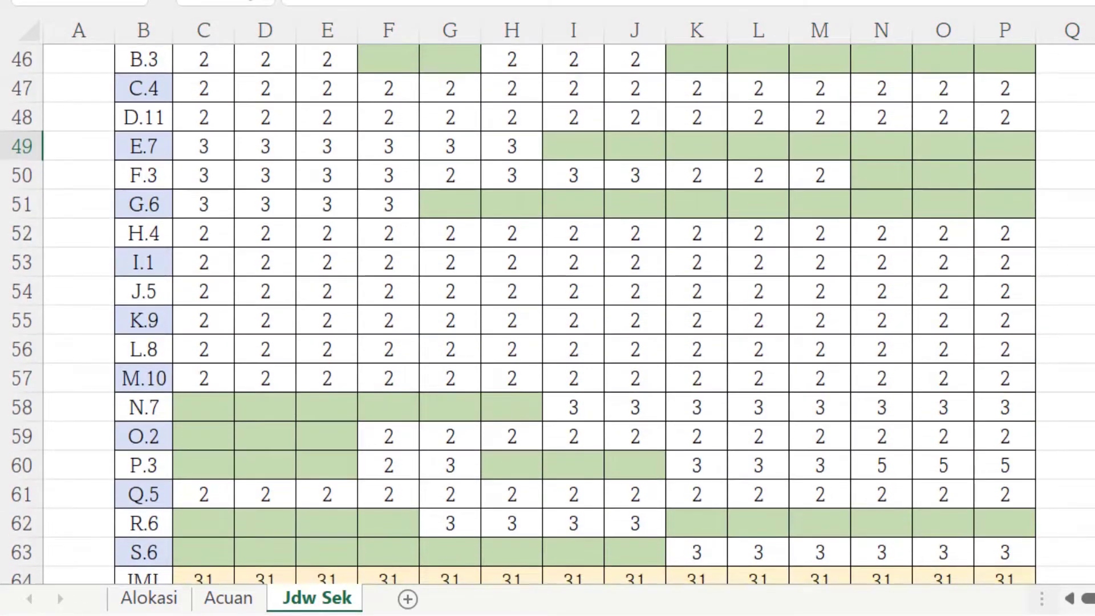
{"action": "scroll", "coordinate": [539, 308], "scroll_direction": "up", "scroll_amount": 2}
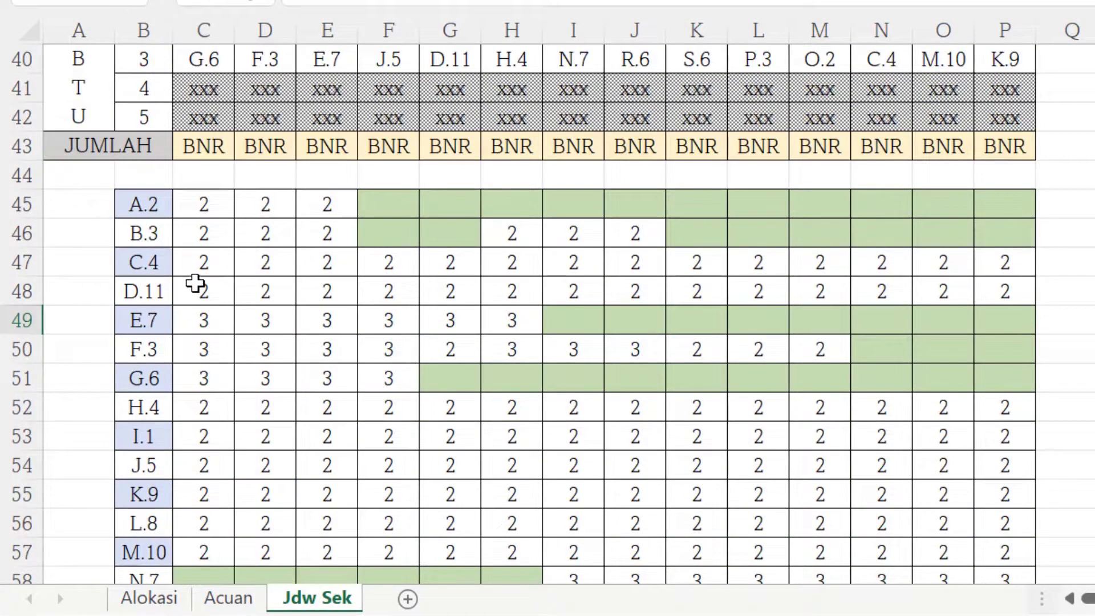
{"action": "scroll", "coordinate": [215, 224], "scroll_direction": "up", "scroll_amount": 13}
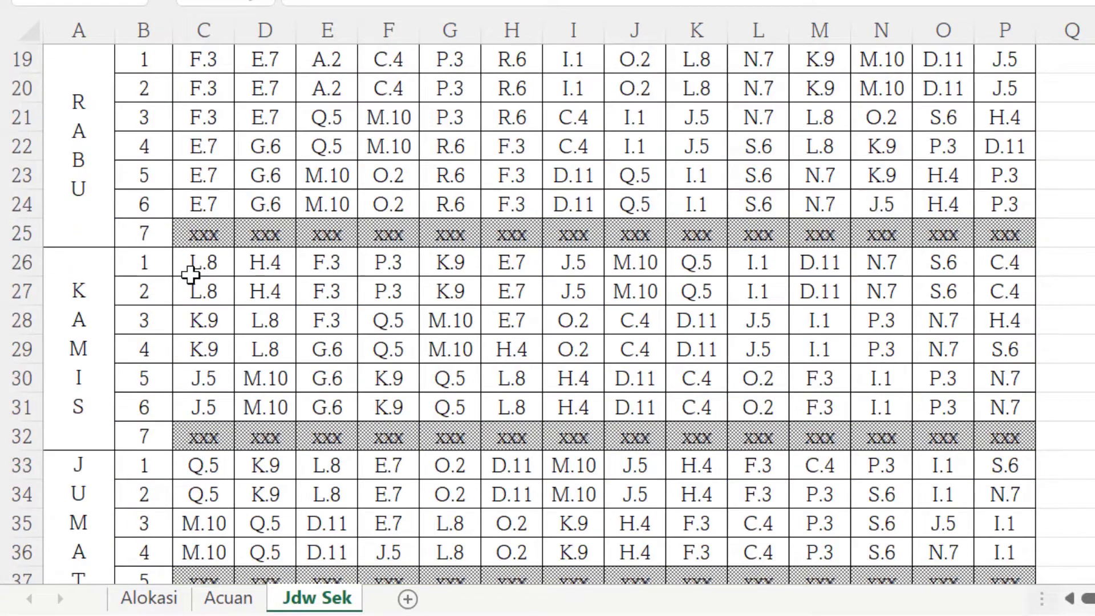
{"action": "scroll", "coordinate": [336, 171], "scroll_direction": "down", "scroll_amount": 13}
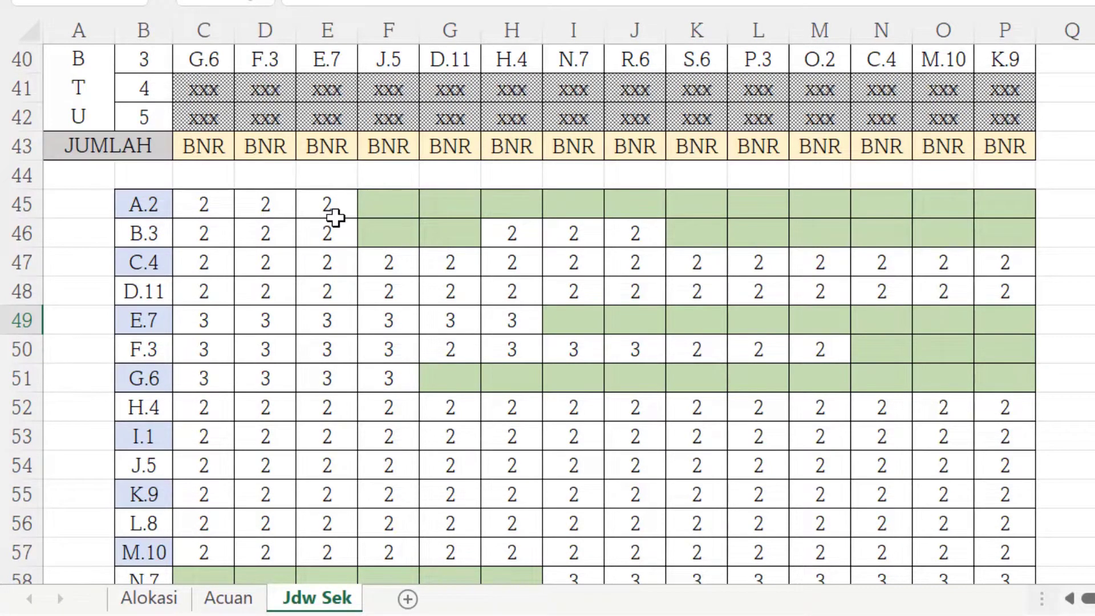
{"action": "scroll", "coordinate": [335, 218], "scroll_direction": "up", "scroll_amount": 13}
Compare the teaching-hour table on the Acuan sheet with the allocation rows on Jdw Sek.
{"action": "left_click", "coordinate": [235, 604]}
{"action": "scroll", "coordinate": [492, 177], "scroll_direction": "down", "scroll_amount": 6}
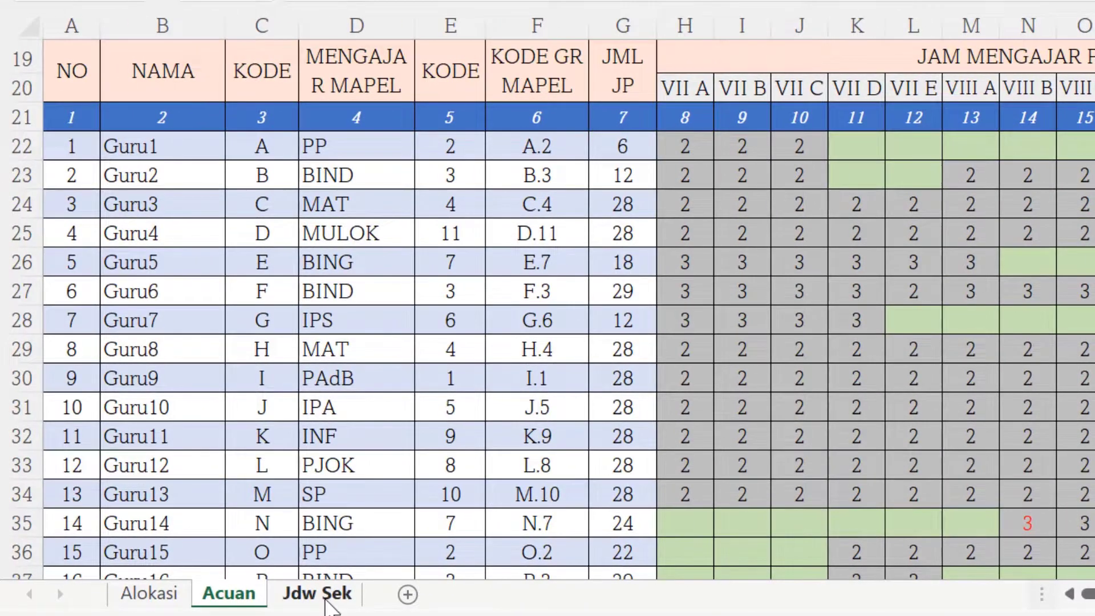
{"action": "left_click", "coordinate": [328, 596]}
{"action": "scroll", "coordinate": [251, 445], "scroll_direction": "down", "scroll_amount": 11}
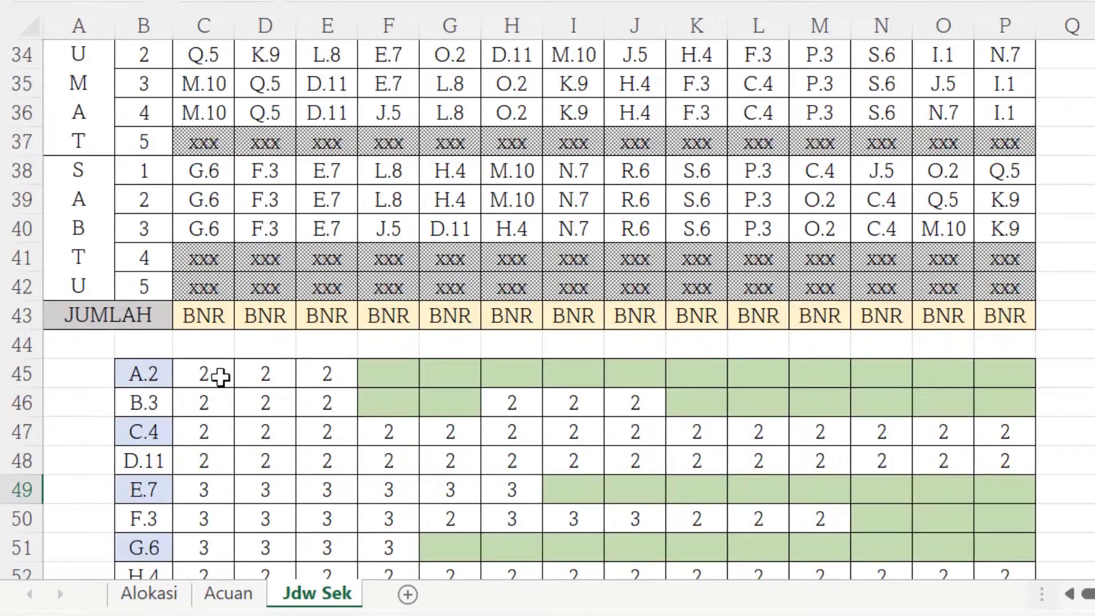
{"action": "scroll", "coordinate": [220, 376], "scroll_direction": "up", "scroll_amount": 11}
{"action": "scroll", "coordinate": [218, 139], "scroll_direction": "down", "scroll_amount": 10}
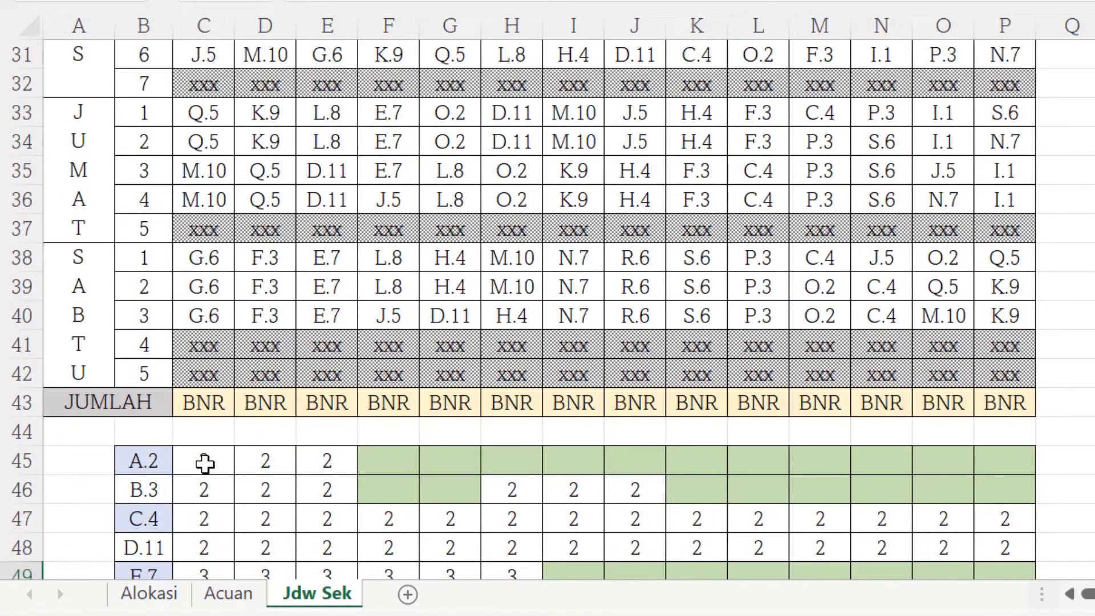
{"action": "scroll", "coordinate": [205, 456], "scroll_direction": "up", "scroll_amount": 10}
{"action": "scroll", "coordinate": [286, 269], "scroll_direction": "down", "scroll_amount": 11}
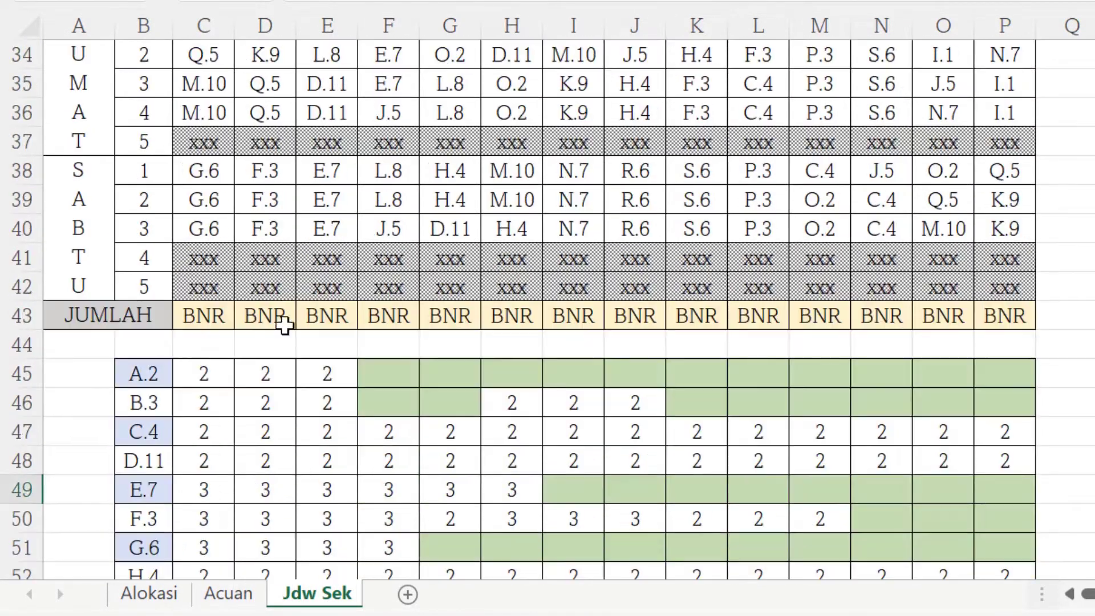
{"action": "scroll", "coordinate": [262, 381], "scroll_direction": "up", "scroll_amount": 11}
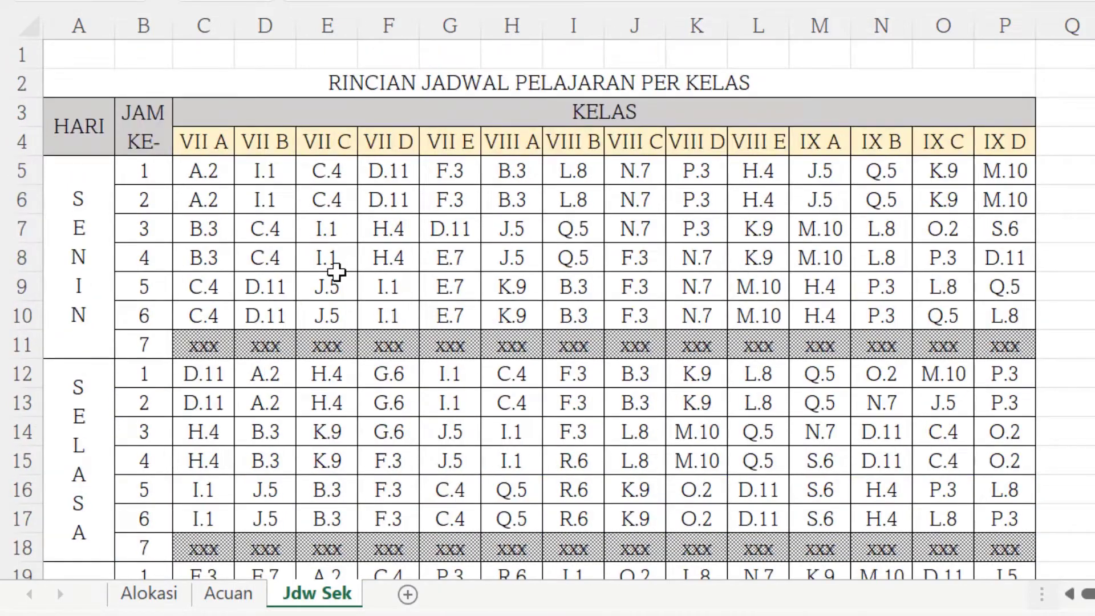
{"action": "scroll", "coordinate": [336, 273], "scroll_direction": "down", "scroll_amount": 11}
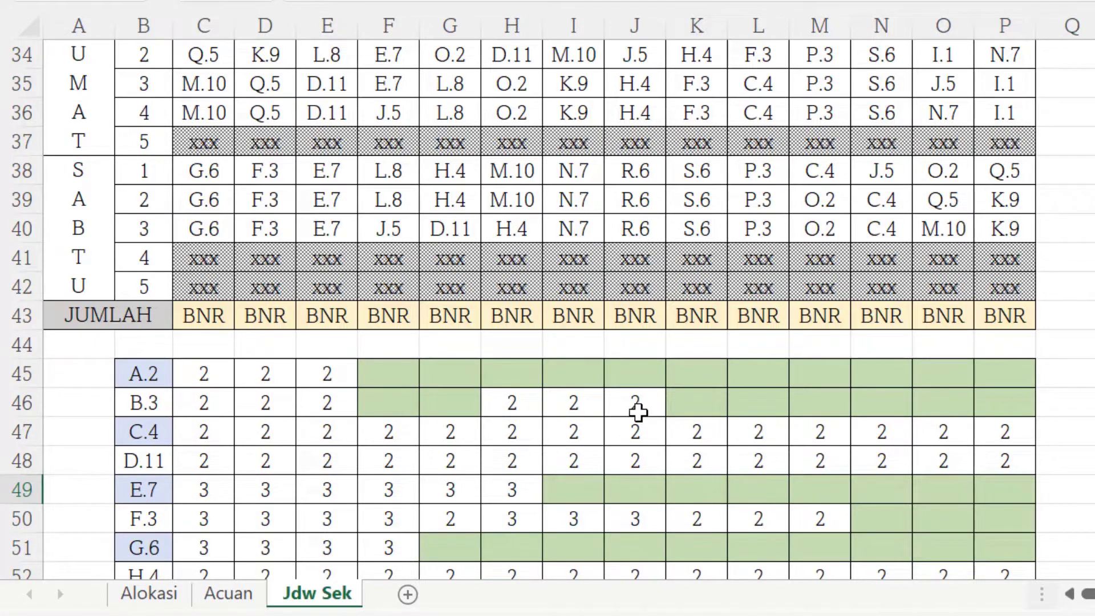
Inspect the Acuan table's per-class columns and totals against the Jdw Sek allocation rows.
{"action": "left_click", "coordinate": [242, 599]}
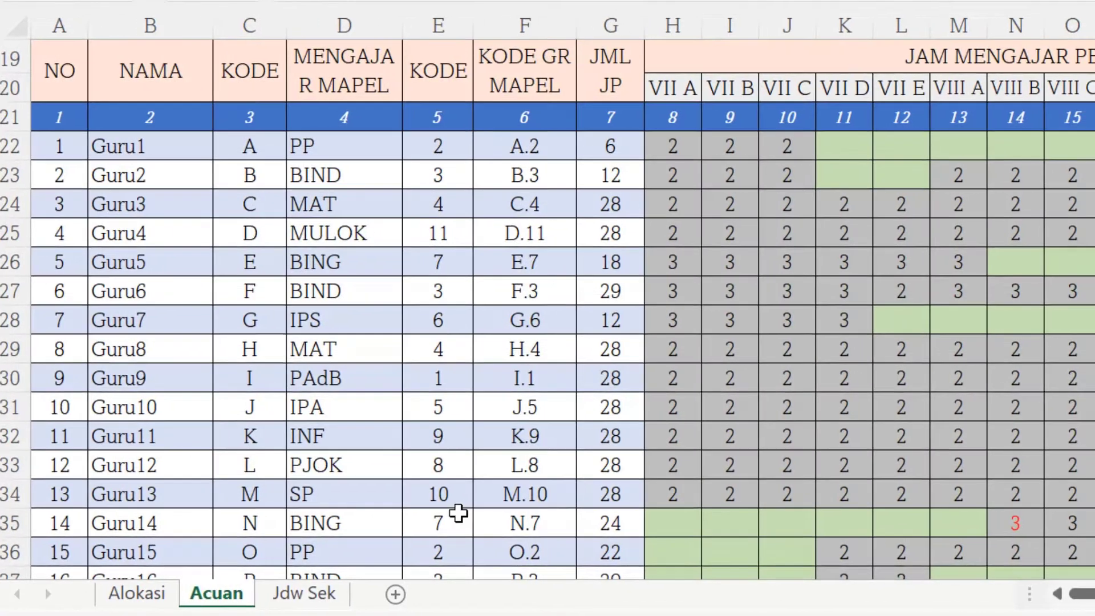
{"action": "scroll", "coordinate": [457, 513], "scroll_direction": "right", "scroll_amount": 5}
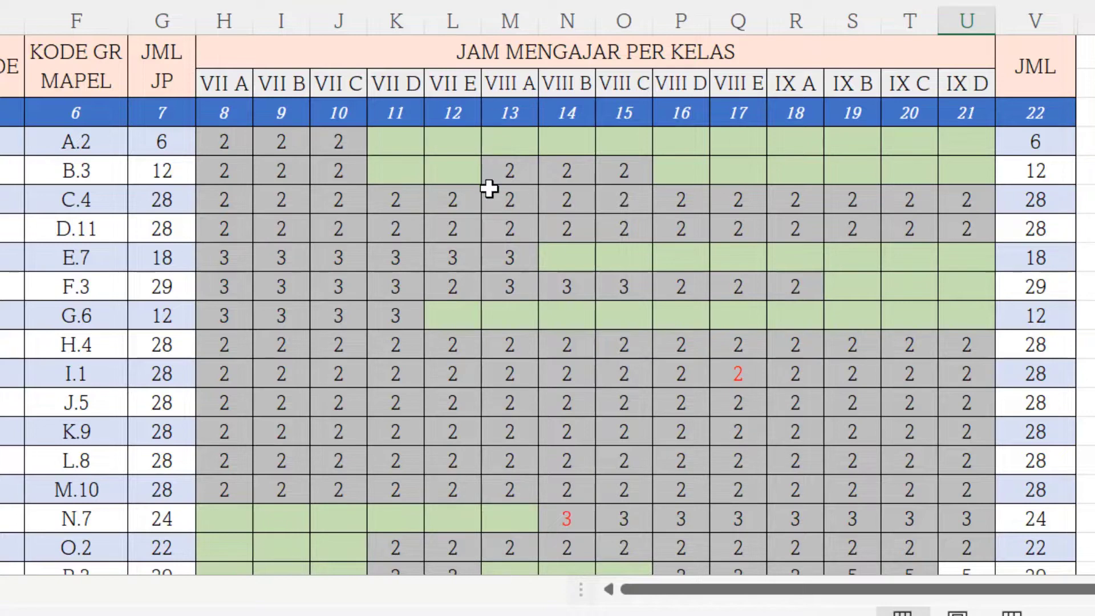
{"action": "scroll", "coordinate": [445, 203], "scroll_direction": "down", "scroll_amount": 5}
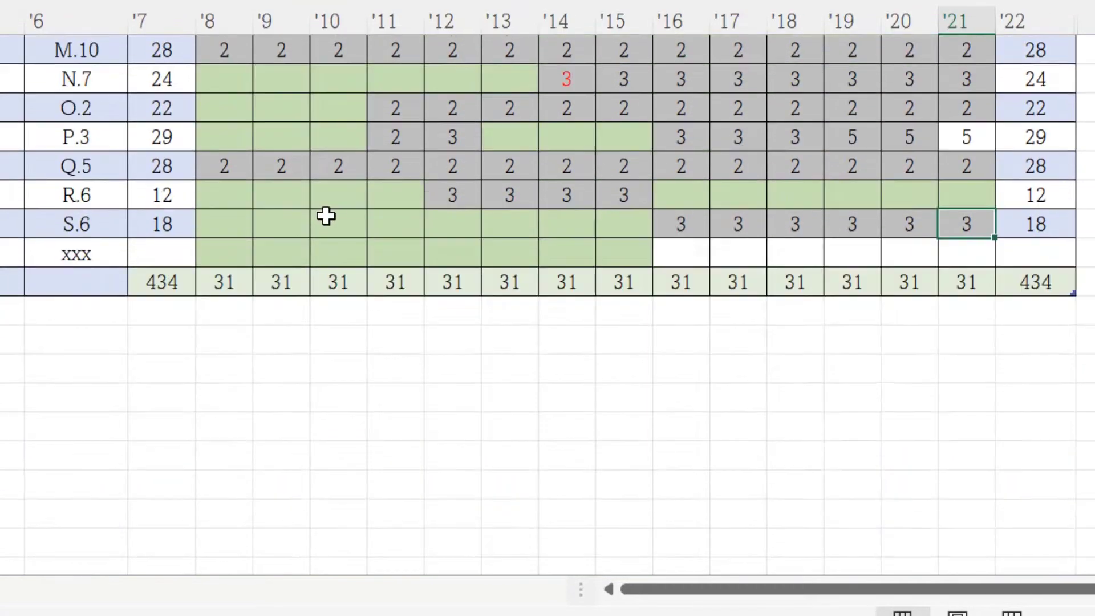
{"action": "scroll", "coordinate": [486, 399], "scroll_direction": "up", "scroll_amount": 3}
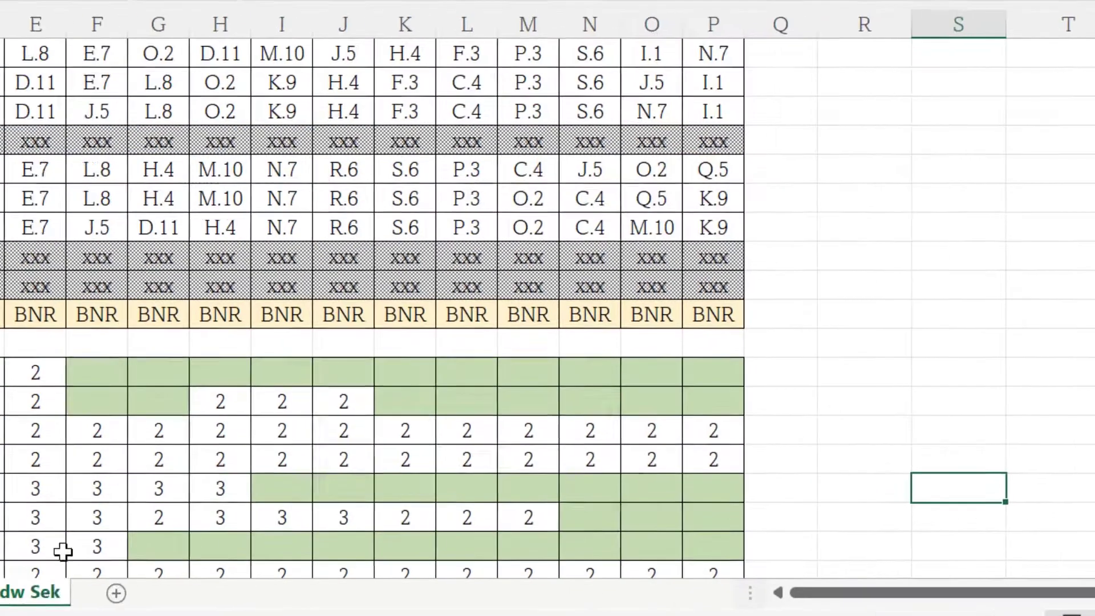
{"action": "scroll", "coordinate": [420, 406], "scroll_direction": "down", "scroll_amount": 6}
{"action": "scroll", "coordinate": [1017, 306], "scroll_direction": "up", "scroll_amount": 3}
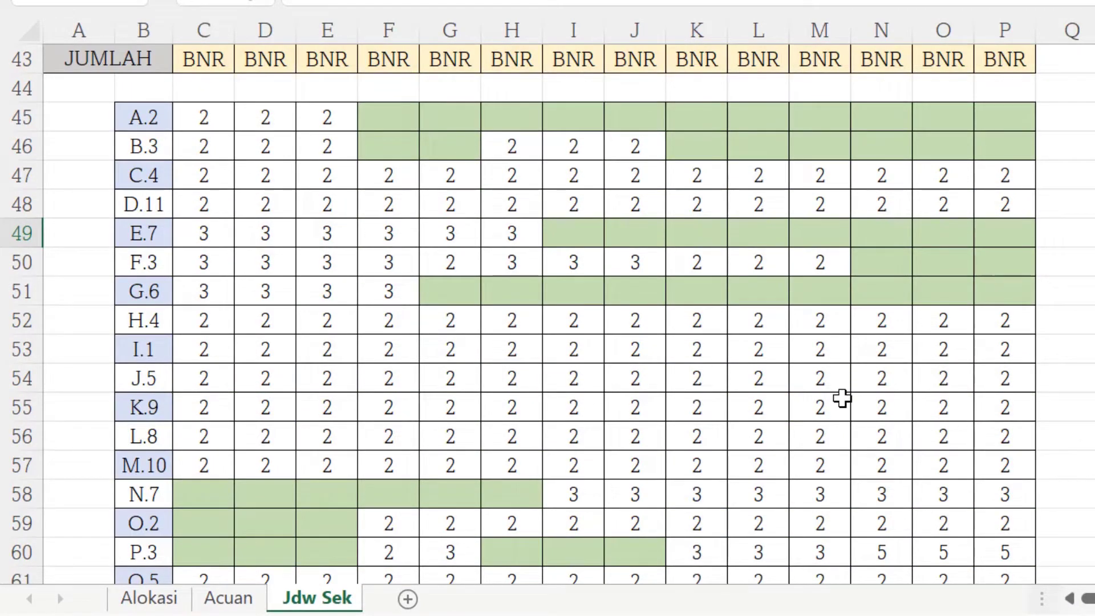
{"action": "scroll", "coordinate": [831, 401], "scroll_direction": "up", "scroll_amount": 6}
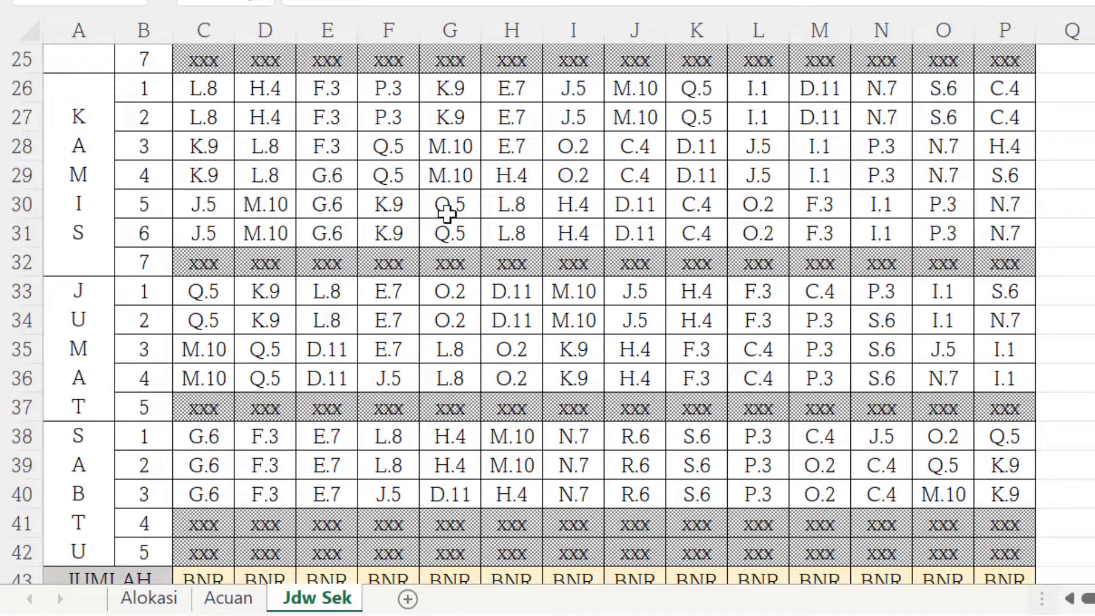
Scroll through the Jdw Sek class timetable from the allocation rows back up to the header.
{"action": "scroll", "coordinate": [451, 262], "scroll_direction": "down", "scroll_amount": 6}
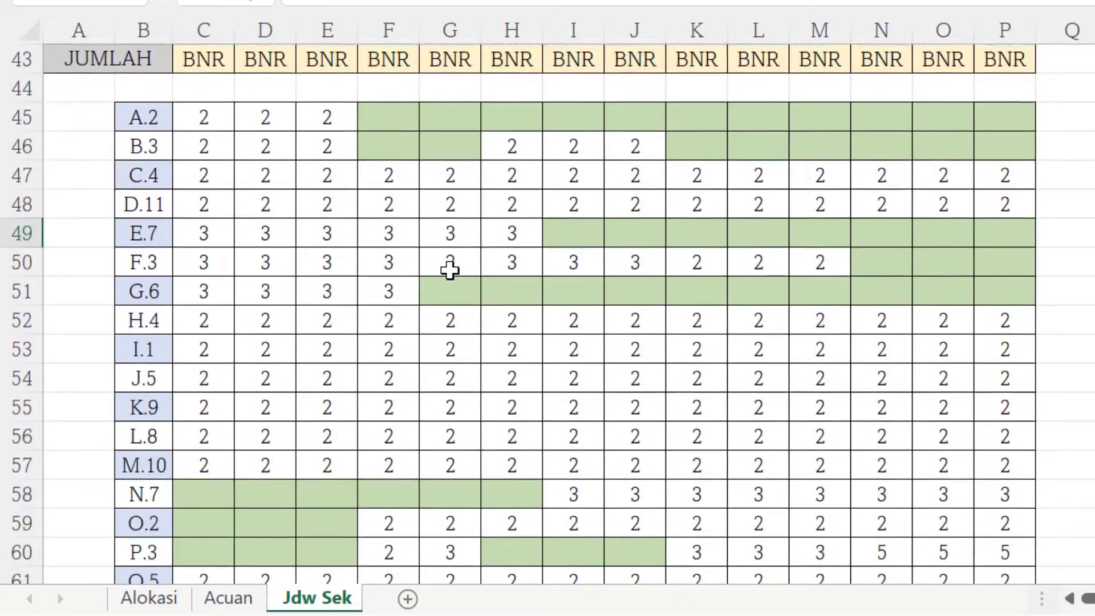
{"action": "scroll", "coordinate": [276, 349], "scroll_direction": "up", "scroll_amount": 2}
{"action": "scroll", "coordinate": [460, 391], "scroll_direction": "up", "scroll_amount": 12}
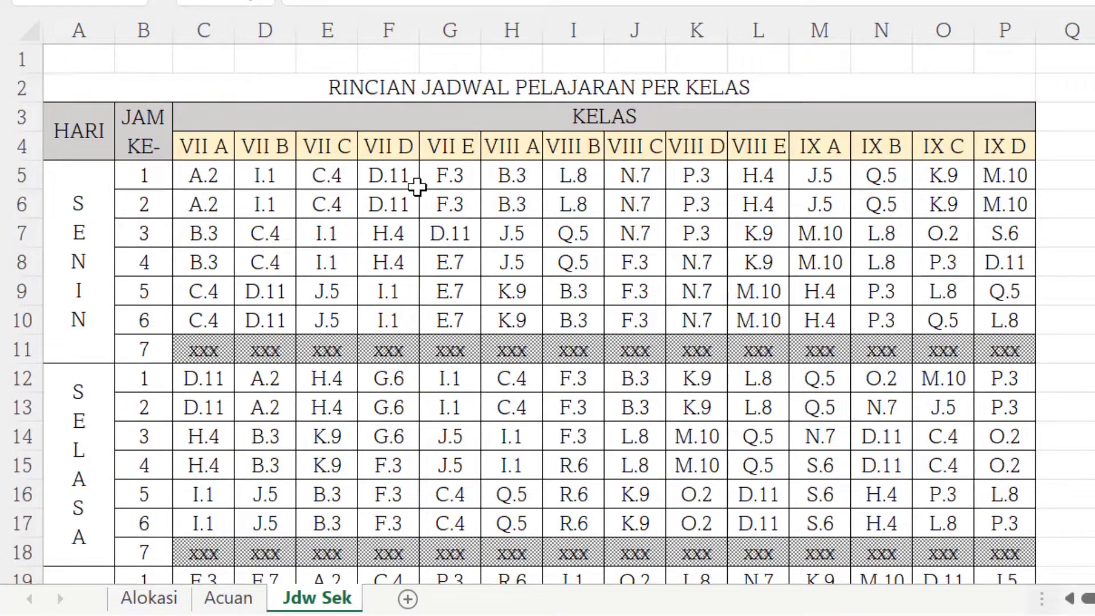
{"action": "scroll", "coordinate": [293, 348], "scroll_direction": "down", "scroll_amount": 7}
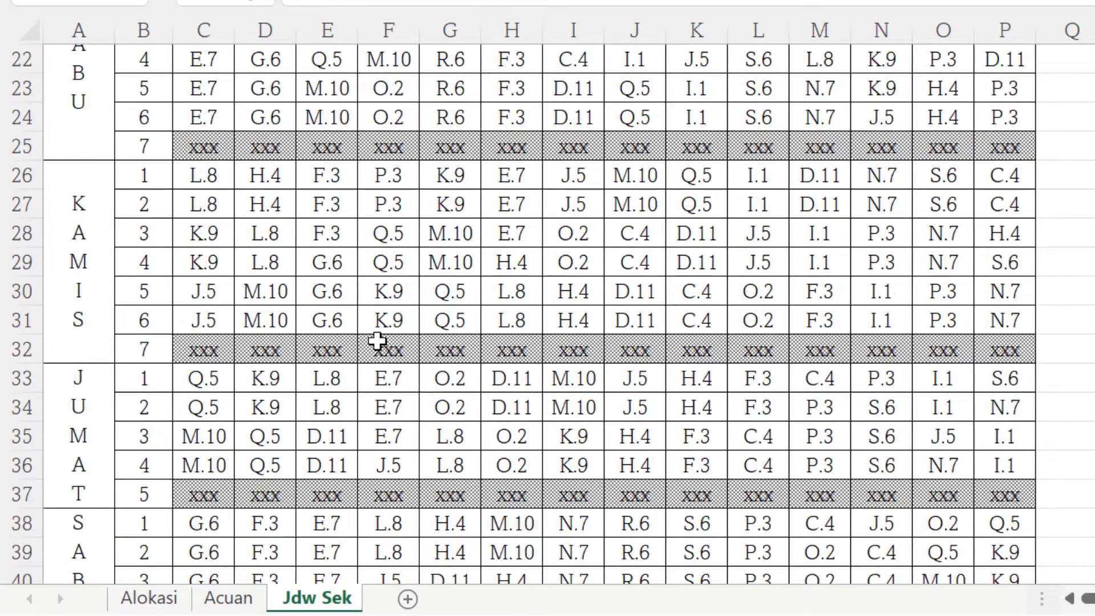
{"action": "scroll", "coordinate": [377, 340], "scroll_direction": "up", "scroll_amount": 7}
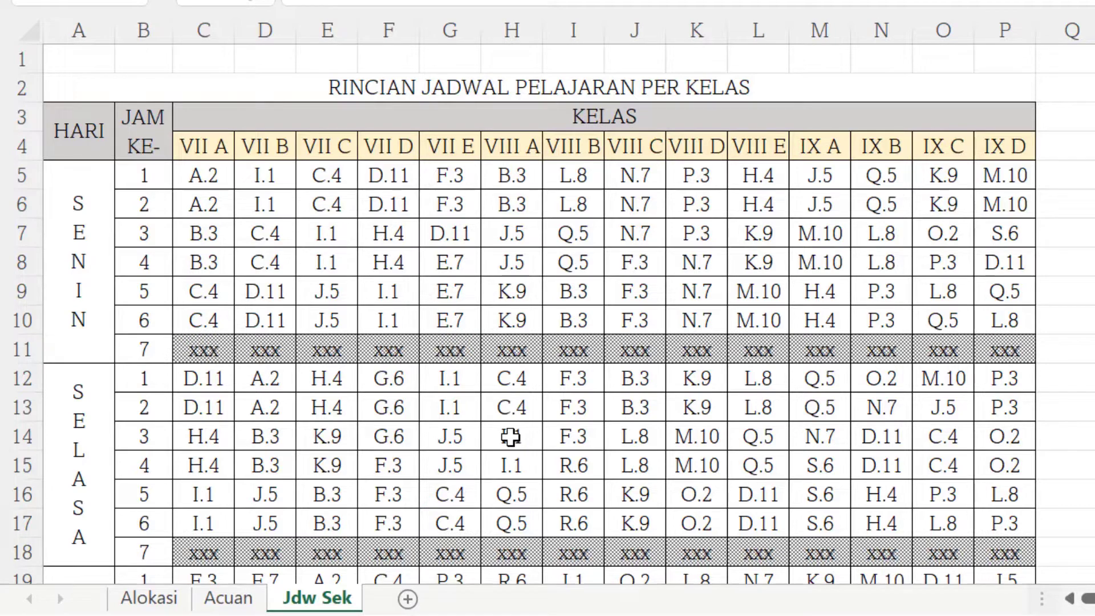
{"action": "scroll", "coordinate": [500, 421], "scroll_direction": "down", "scroll_amount": 5}
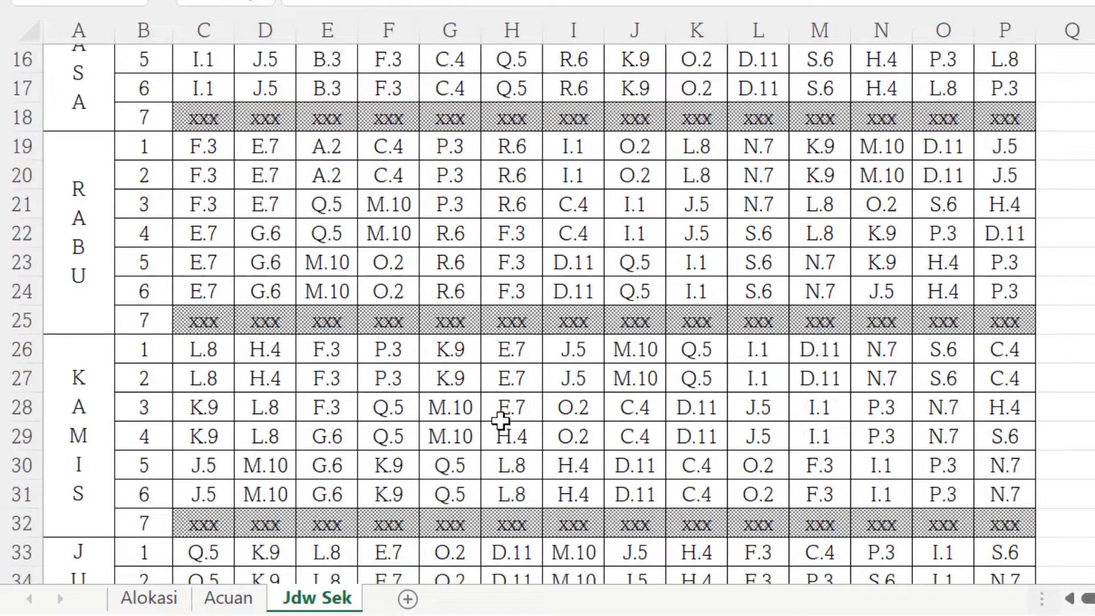
{"action": "scroll", "coordinate": [639, 438], "scroll_direction": "up", "scroll_amount": 2}
{"action": "scroll", "coordinate": [641, 437], "scroll_direction": "up", "scroll_amount": 3}
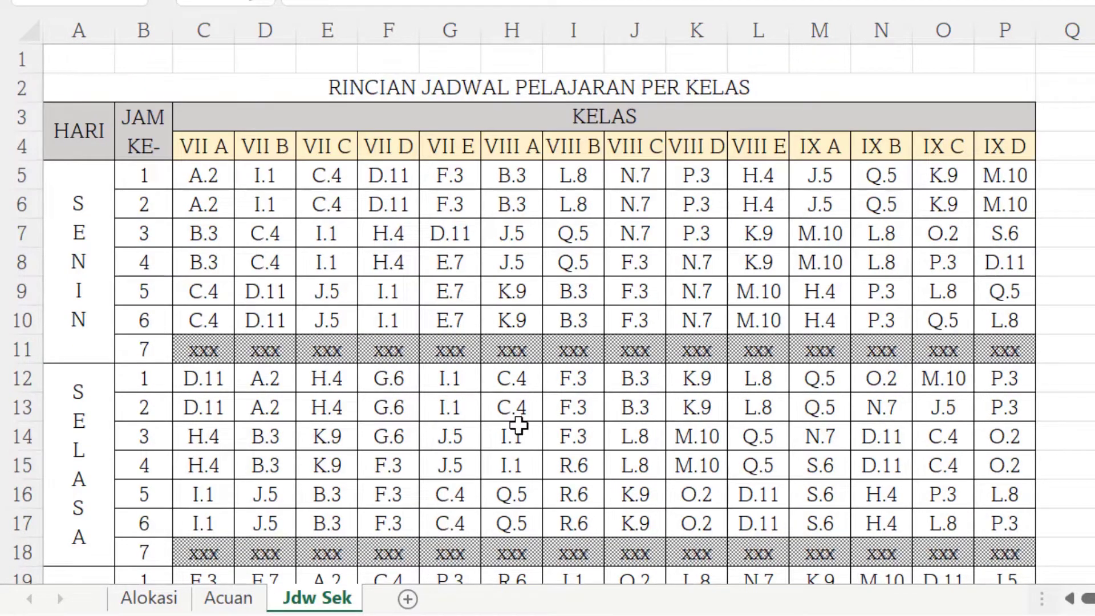
Unhide the hidden Wali Kelas, Rangkuman and Jdw Kelas sheets.
{"action": "right_click", "coordinate": [314, 600]}
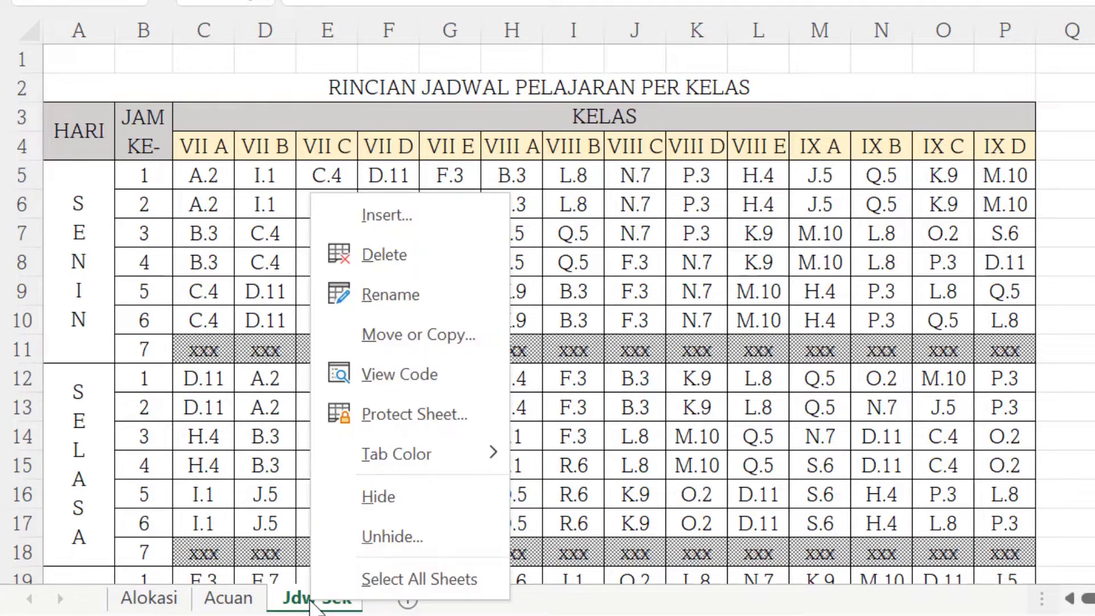
{"action": "left_click", "coordinate": [394, 539]}
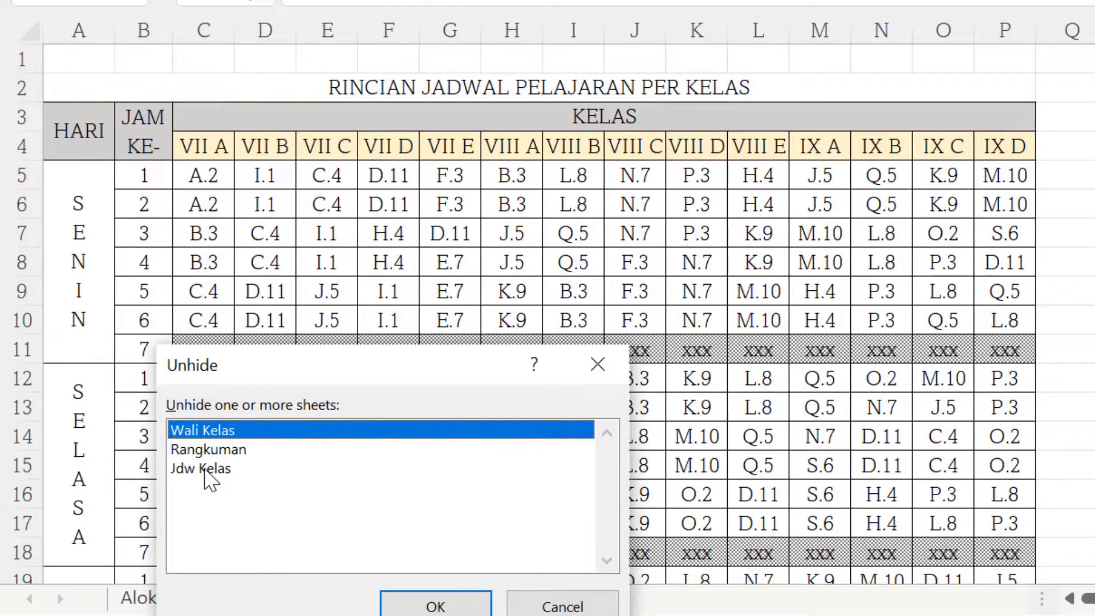
{"action": "left_click", "coordinate": [205, 469], "text": "shift"}
{"action": "left_click", "coordinate": [435, 606]}
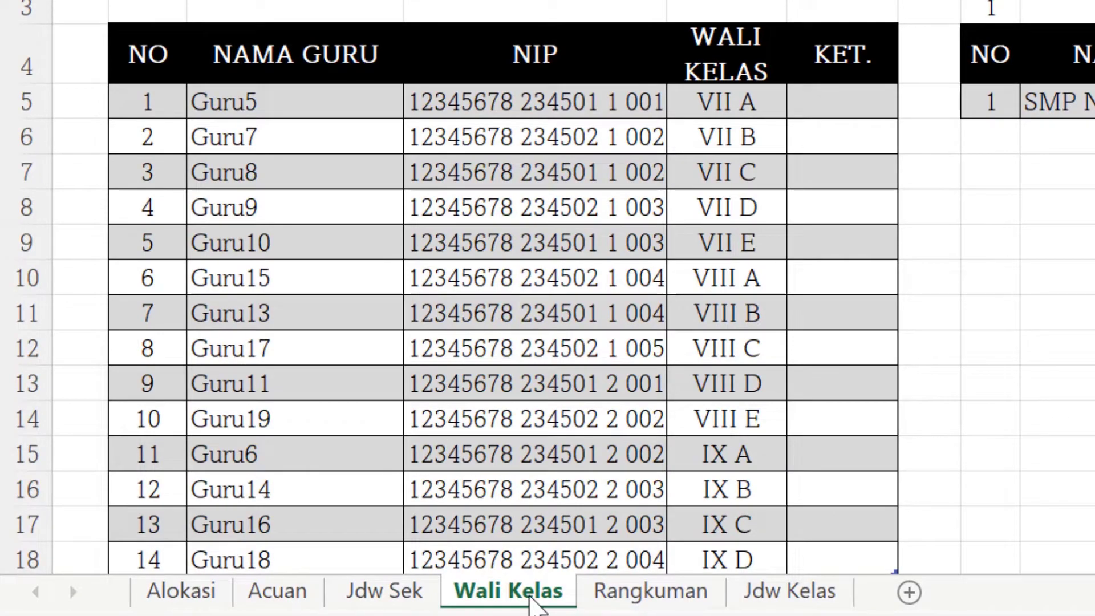
Browse the unhidden Rangkuman summary and the Jdw Kelas class timetable template.
{"action": "left_click", "coordinate": [663, 598]}
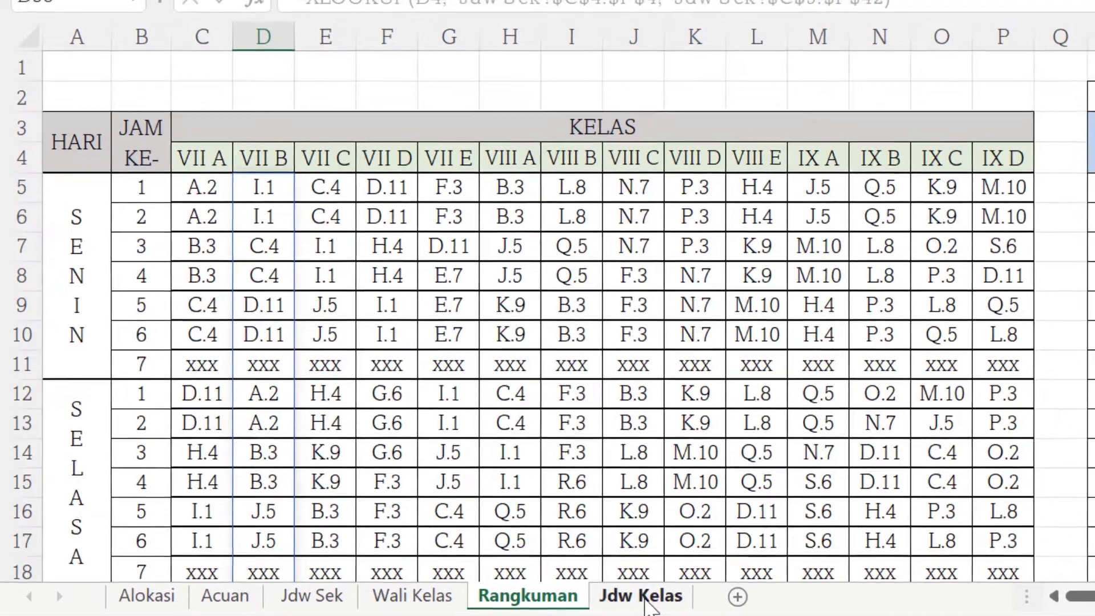
{"action": "left_click", "coordinate": [645, 596]}
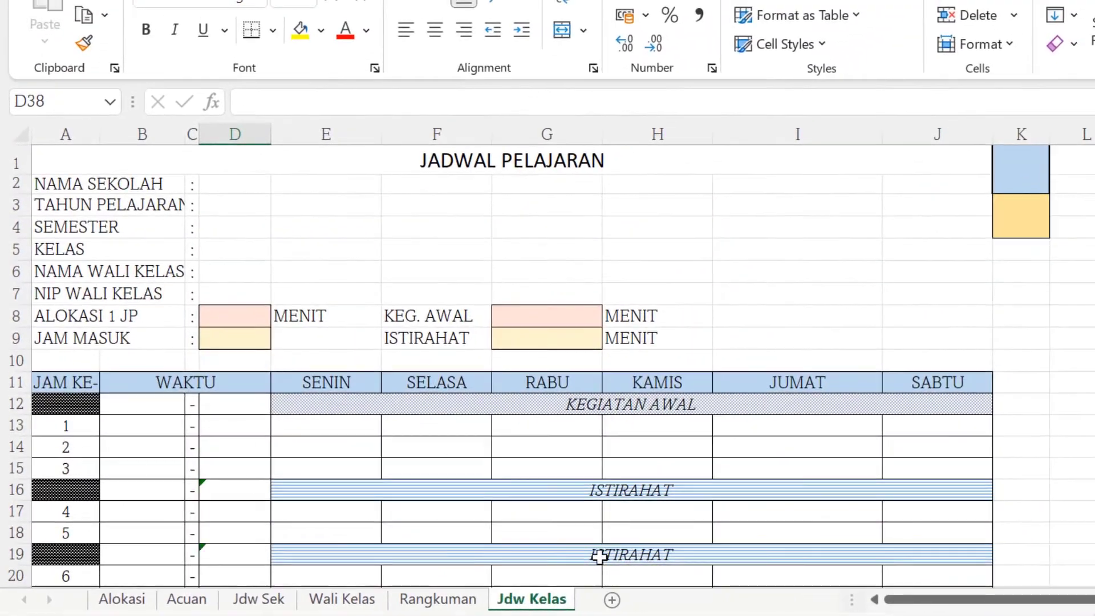
{"action": "scroll", "coordinate": [560, 486], "scroll_direction": "up", "scroll_amount": 1}
{"action": "scroll", "coordinate": [793, 392], "scroll_direction": "up", "scroll_amount": 1}
{"action": "scroll", "coordinate": [562, 337], "scroll_direction": "down", "scroll_amount": 1}
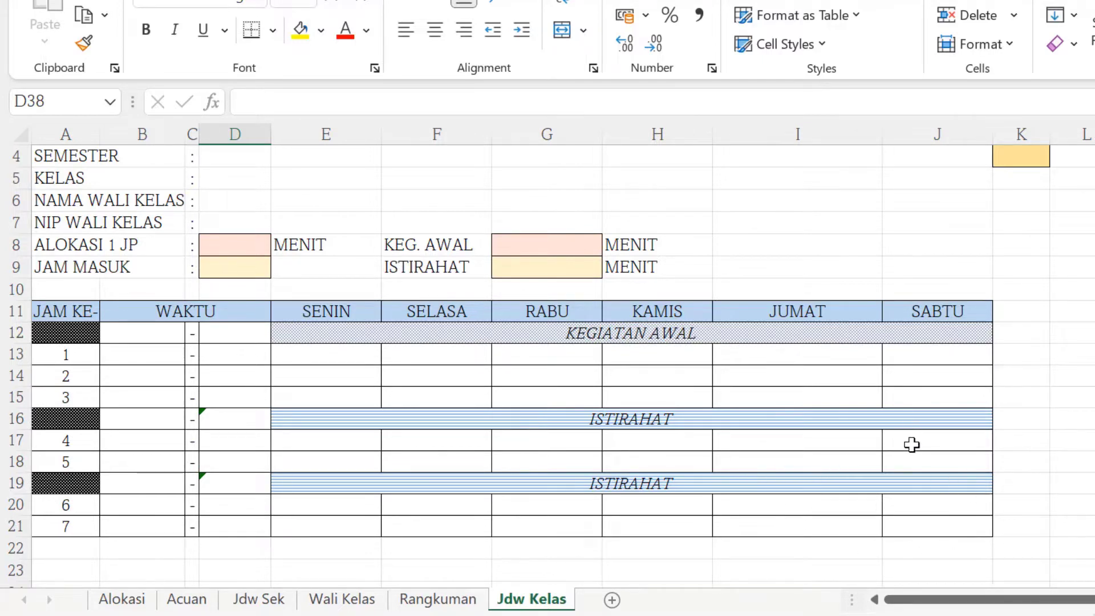
{"action": "scroll", "coordinate": [770, 445], "scroll_direction": "up", "scroll_amount": 1}
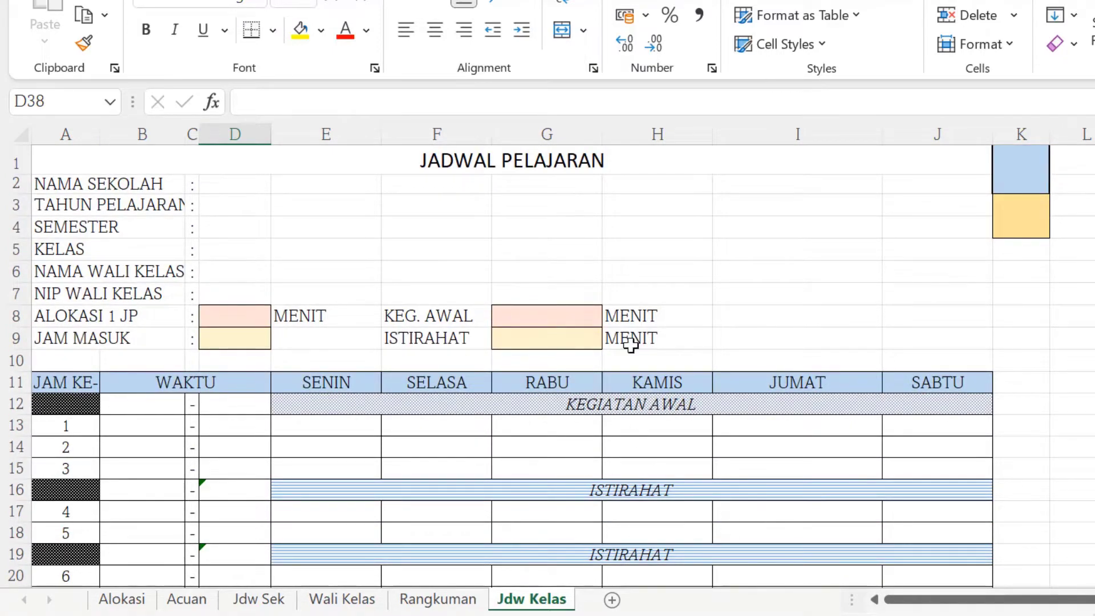
{"action": "scroll", "coordinate": [604, 519], "scroll_direction": "down", "scroll_amount": 2}
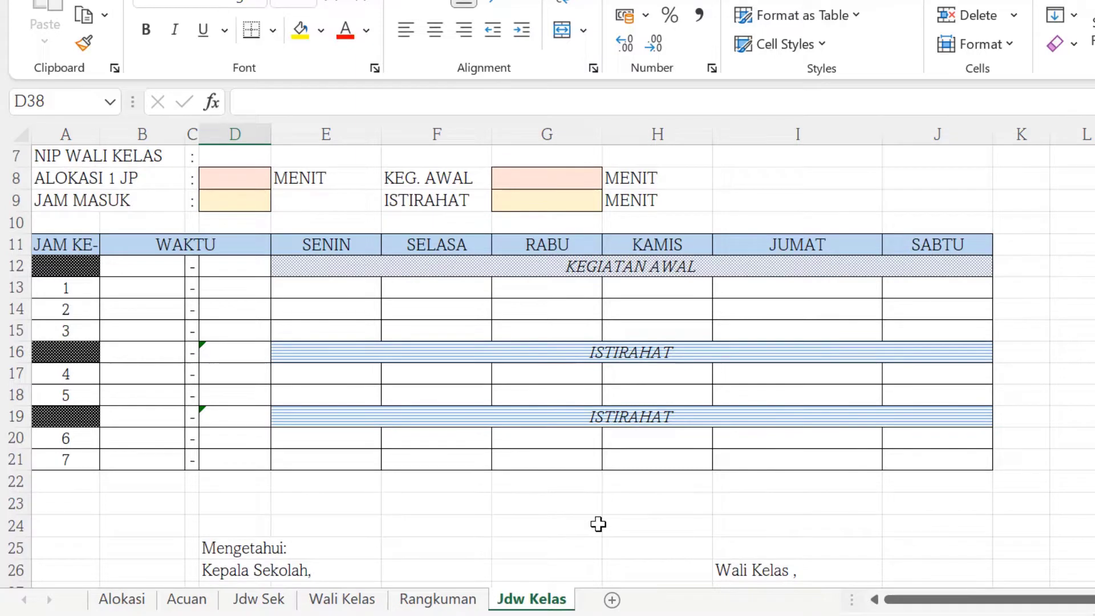
{"action": "scroll", "coordinate": [598, 524], "scroll_direction": "up", "scroll_amount": 2}
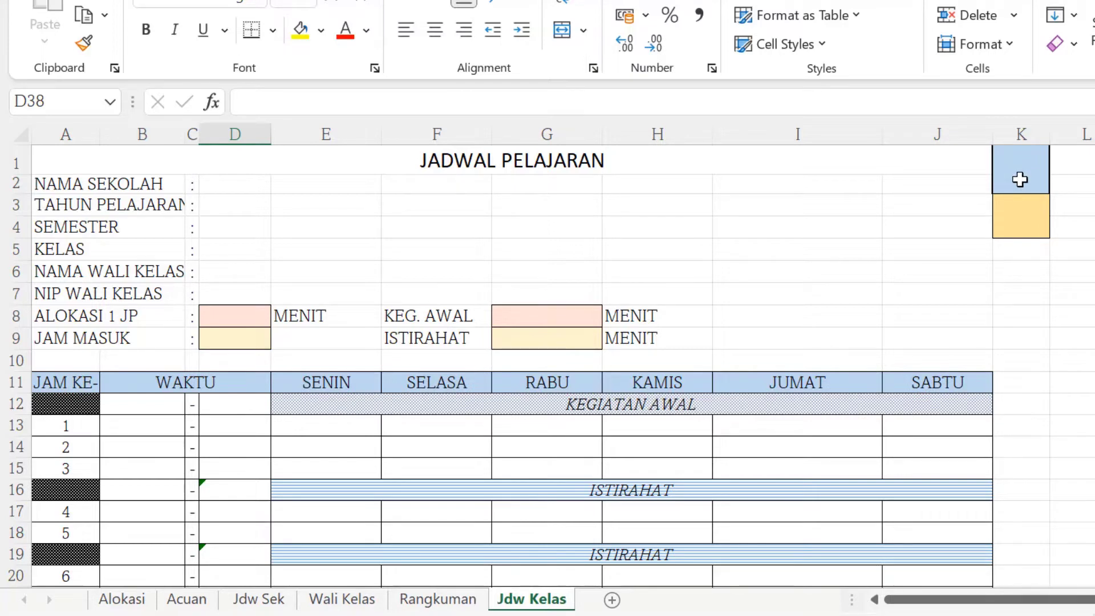
Set the class selector cell on Jdw Kelas to 1 to load the VII A timetable.
{"action": "left_click", "coordinate": [1021, 173]}
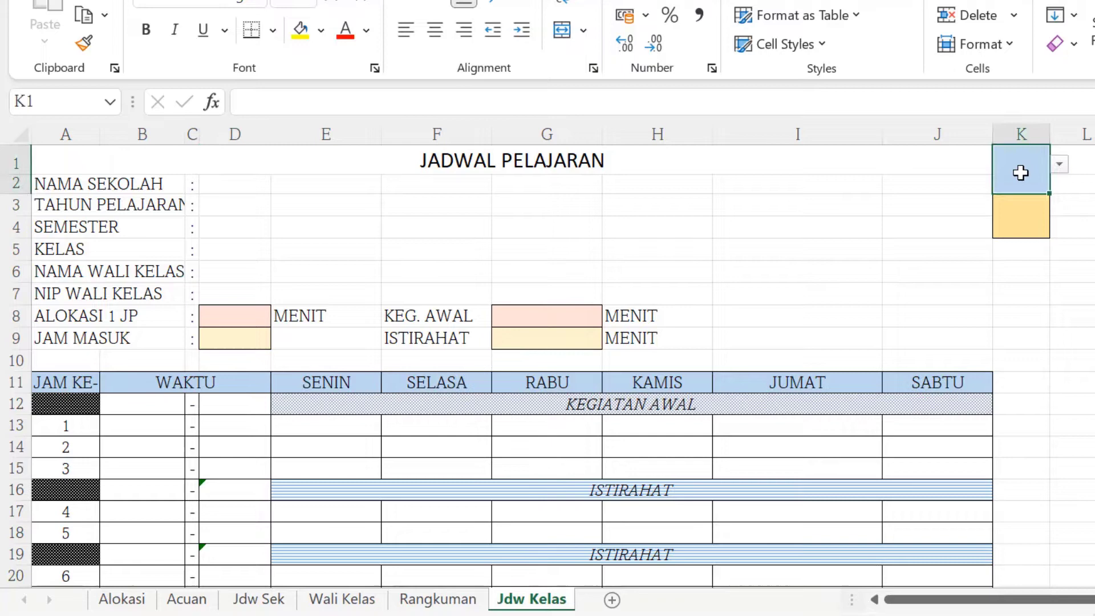
{"action": "left_click", "coordinate": [1062, 167]}
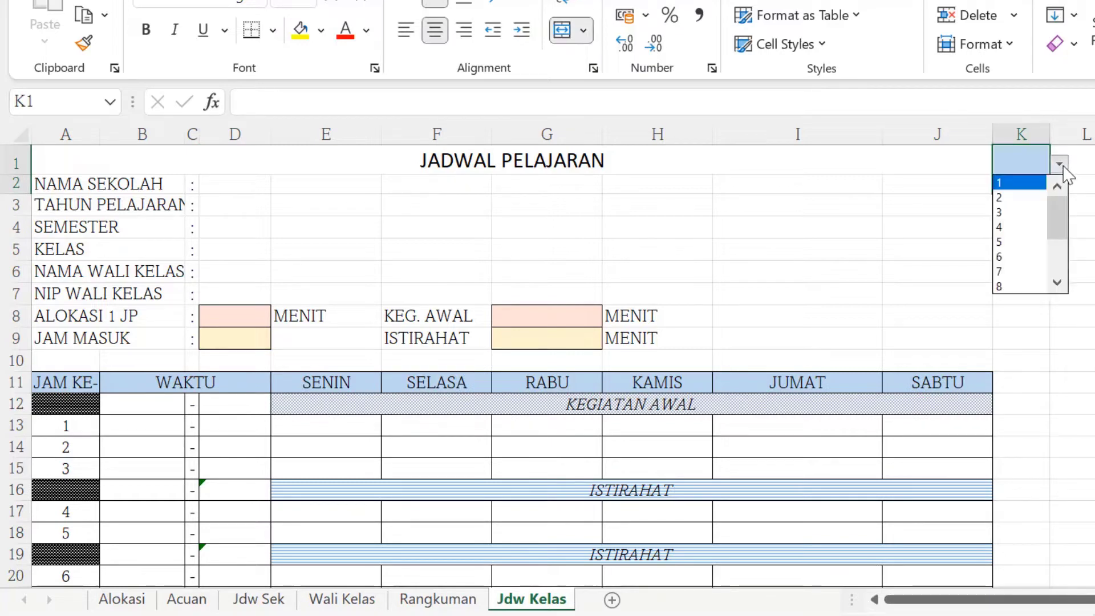
{"action": "left_click", "coordinate": [1004, 182]}
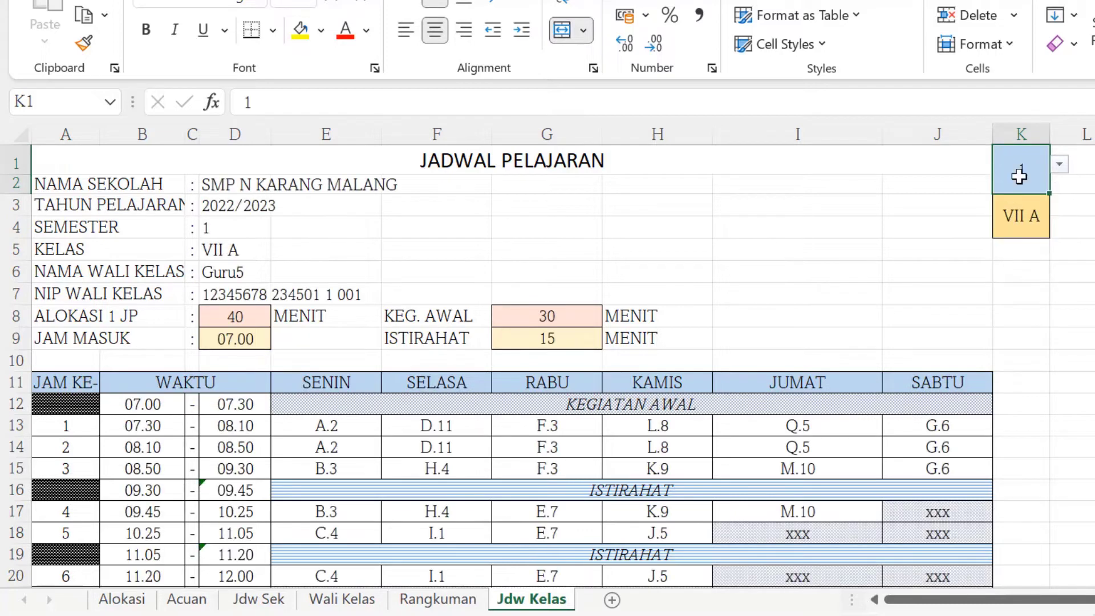
{"action": "key", "text": "Delete"}
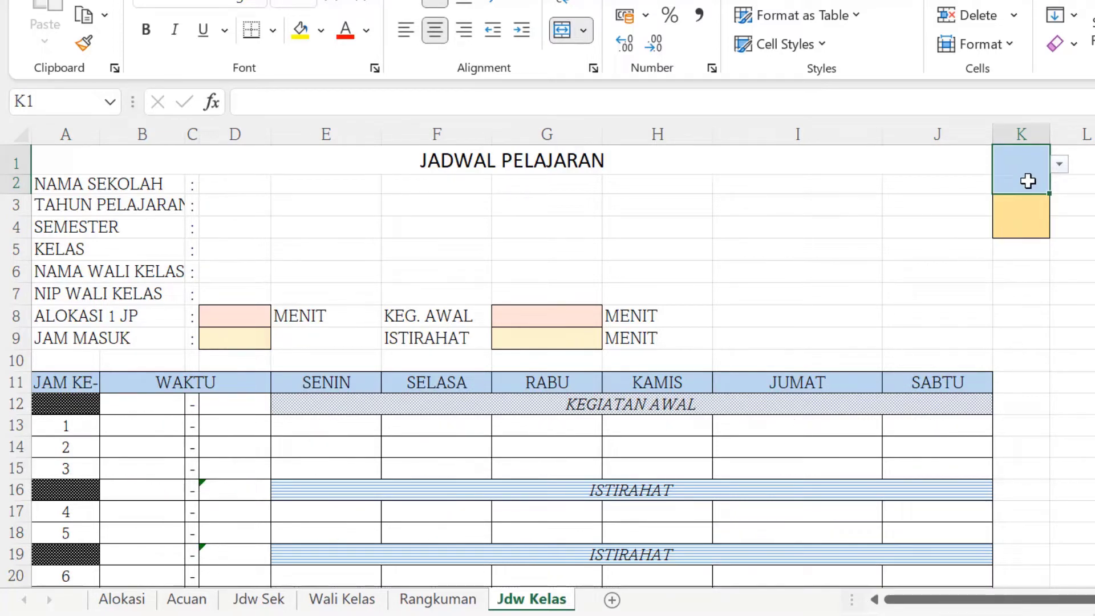
{"action": "type", "text": "1"}
{"action": "key", "text": "Return"}
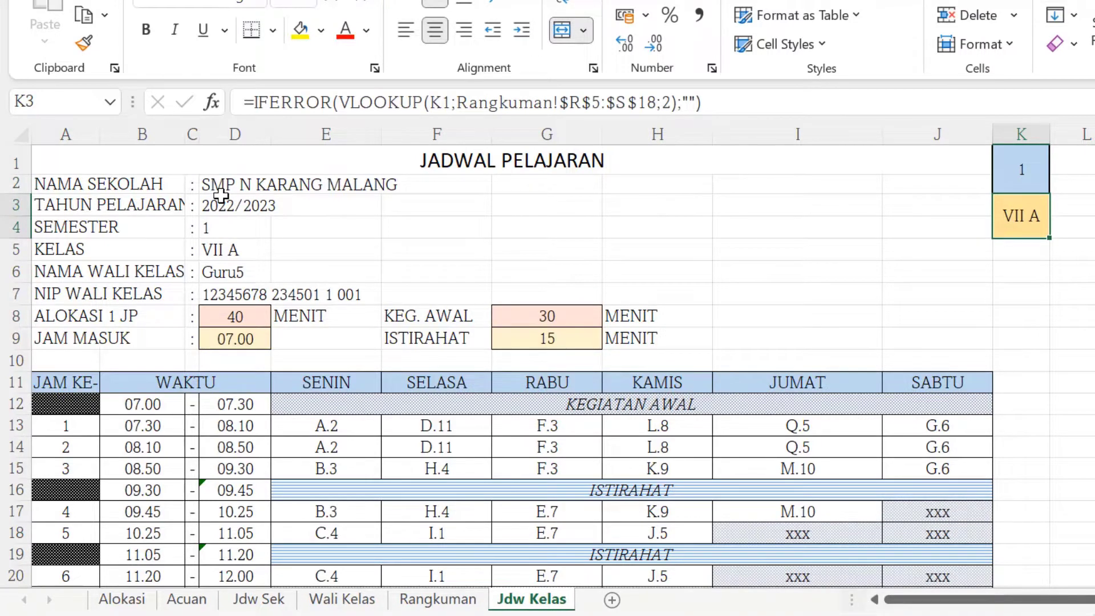
Review the generated VII A timetable, its lesson times and the signature block.
{"action": "scroll", "coordinate": [221, 196], "scroll_direction": "down", "scroll_amount": 1}
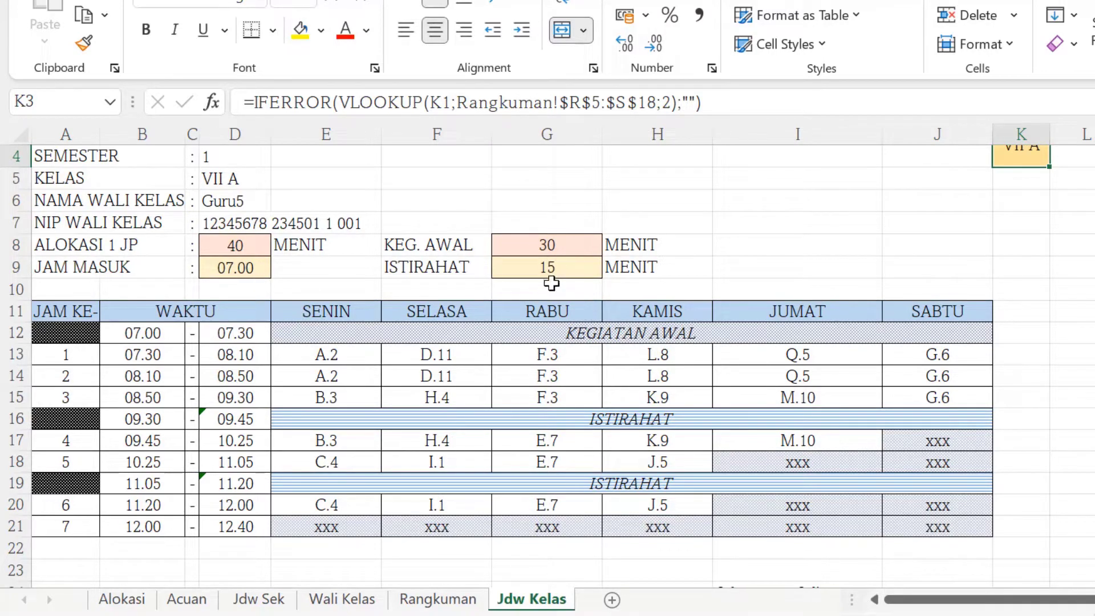
{"action": "scroll", "coordinate": [562, 326], "scroll_direction": "down", "scroll_amount": 4}
{"action": "scroll", "coordinate": [562, 328], "scroll_direction": "up", "scroll_amount": 4}
{"action": "scroll", "coordinate": [734, 396], "scroll_direction": "up", "scroll_amount": 1}
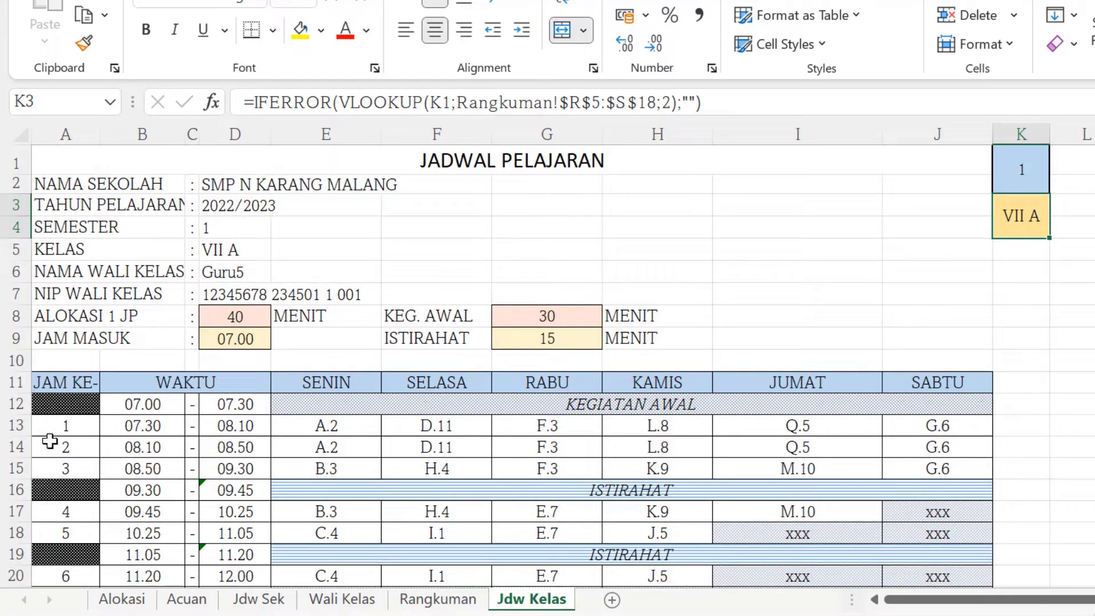
{"action": "scroll", "coordinate": [582, 445], "scroll_direction": "down", "scroll_amount": 4}
{"action": "scroll", "coordinate": [581, 447], "scroll_direction": "up", "scroll_amount": 4}
{"action": "scroll", "coordinate": [619, 442], "scroll_direction": "down", "scroll_amount": 1}
{"action": "scroll", "coordinate": [621, 447], "scroll_direction": "up", "scroll_amount": 1}
{"action": "scroll", "coordinate": [457, 350], "scroll_direction": "down", "scroll_amount": 3}
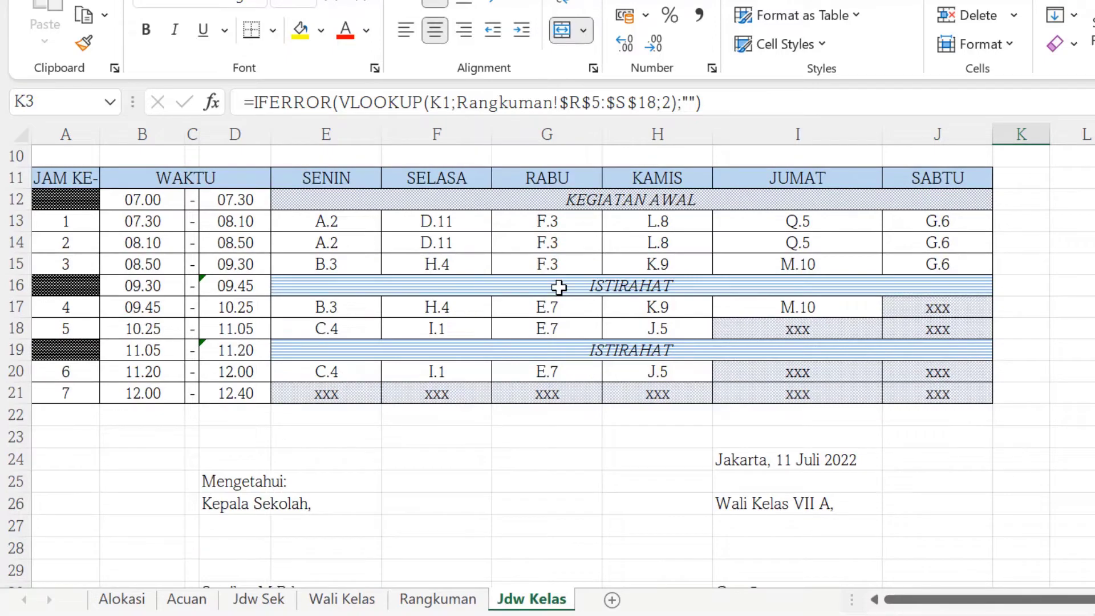
{"action": "scroll", "coordinate": [560, 288], "scroll_direction": "up", "scroll_amount": 3}
Clear the class selector cell on Jdw Kelas and open the Wali Kelas sheet.
{"action": "left_click", "coordinate": [1019, 177]}
{"action": "key", "text": "Delete"}
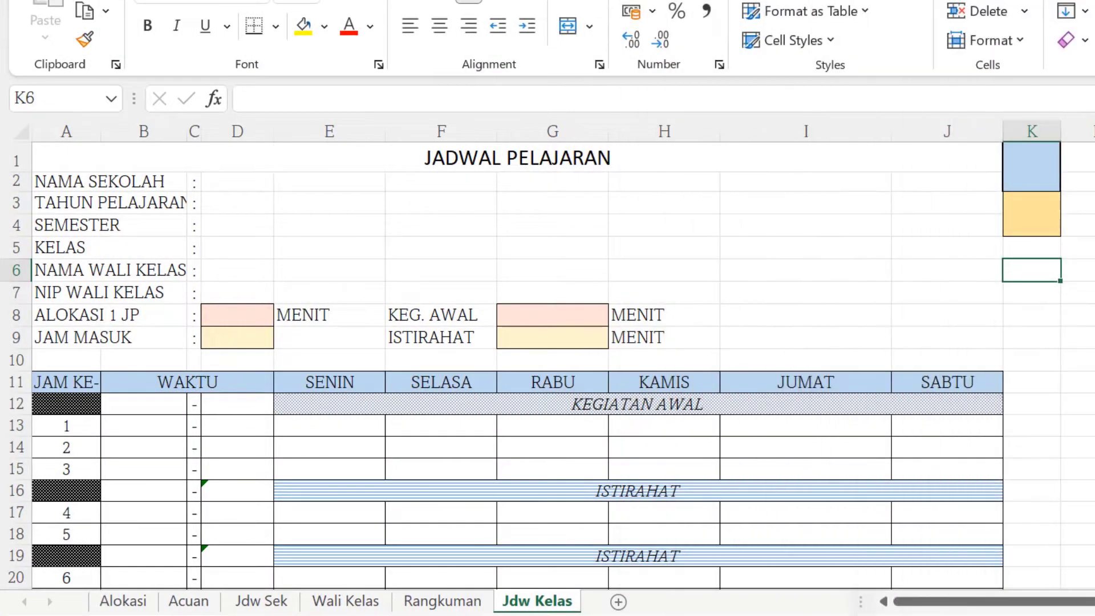
{"action": "left_click", "coordinate": [349, 602]}
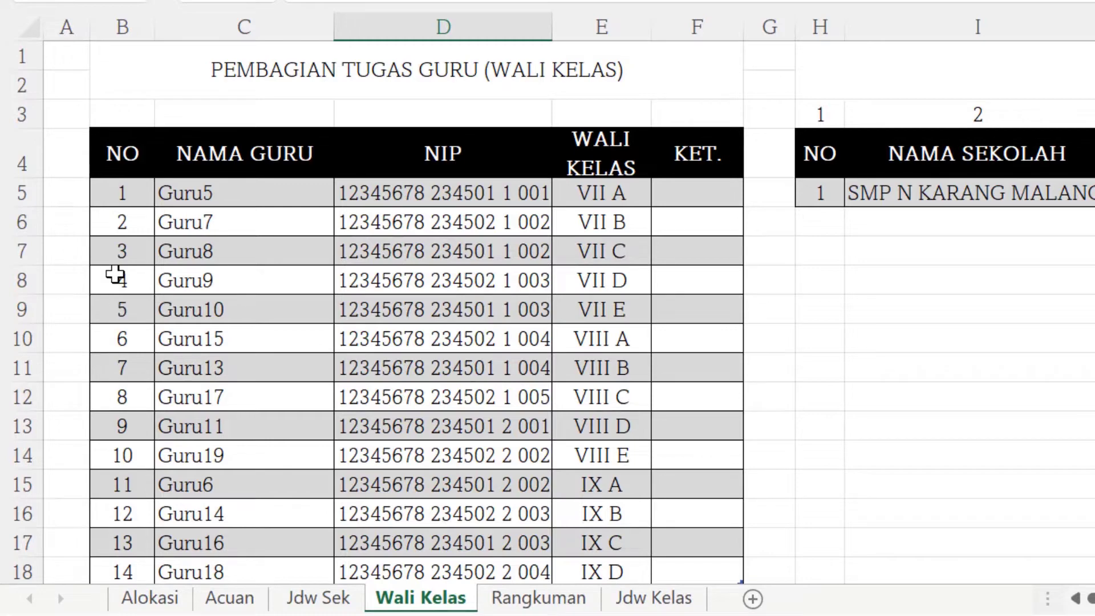
Examine the Wali Kelas homeroom teacher list and the IDENTITAS school details table beside it.
{"action": "scroll", "coordinate": [114, 277], "scroll_direction": "down", "scroll_amount": 2}
{"action": "scroll", "coordinate": [115, 276], "scroll_direction": "up", "scroll_amount": 2}
{"action": "scroll", "coordinate": [118, 238], "scroll_direction": "down", "scroll_amount": 4}
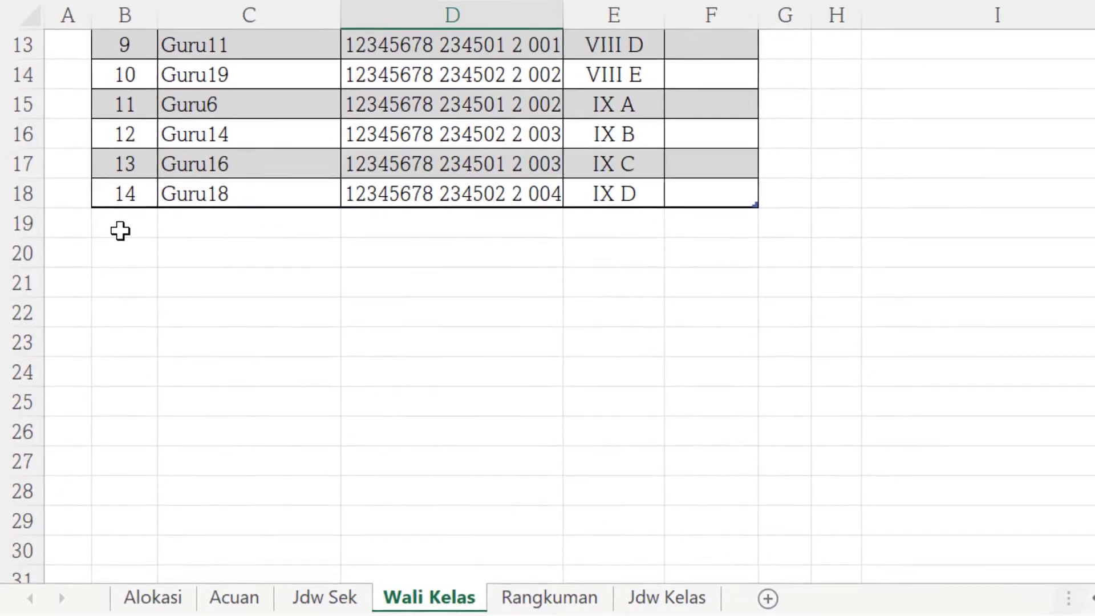
{"action": "scroll", "coordinate": [119, 230], "scroll_direction": "up", "scroll_amount": 4}
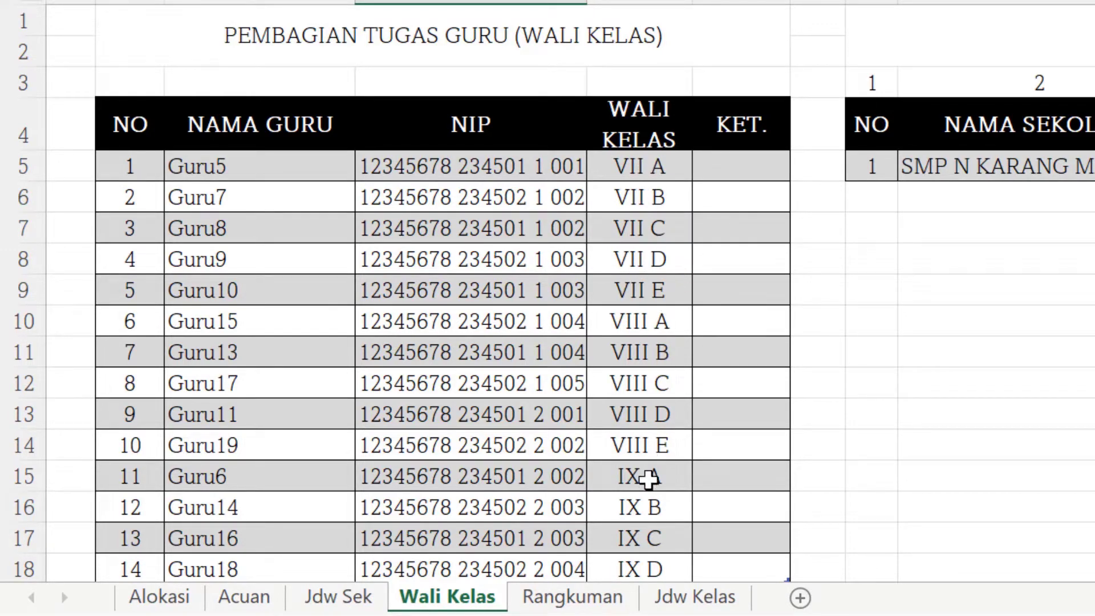
{"action": "scroll", "coordinate": [643, 519], "scroll_direction": "down", "scroll_amount": 2}
{"action": "scroll", "coordinate": [644, 516], "scroll_direction": "up", "scroll_amount": 2}
{"action": "scroll", "coordinate": [220, 474], "scroll_direction": "down", "scroll_amount": 2}
{"action": "scroll", "coordinate": [220, 474], "scroll_direction": "up", "scroll_amount": 2}
{"action": "scroll", "coordinate": [611, 382], "scroll_direction": "down", "scroll_amount": 3}
{"action": "scroll", "coordinate": [614, 399], "scroll_direction": "up", "scroll_amount": 3}
{"action": "scroll", "coordinate": [570, 320], "scroll_direction": "right", "scroll_amount": 3}
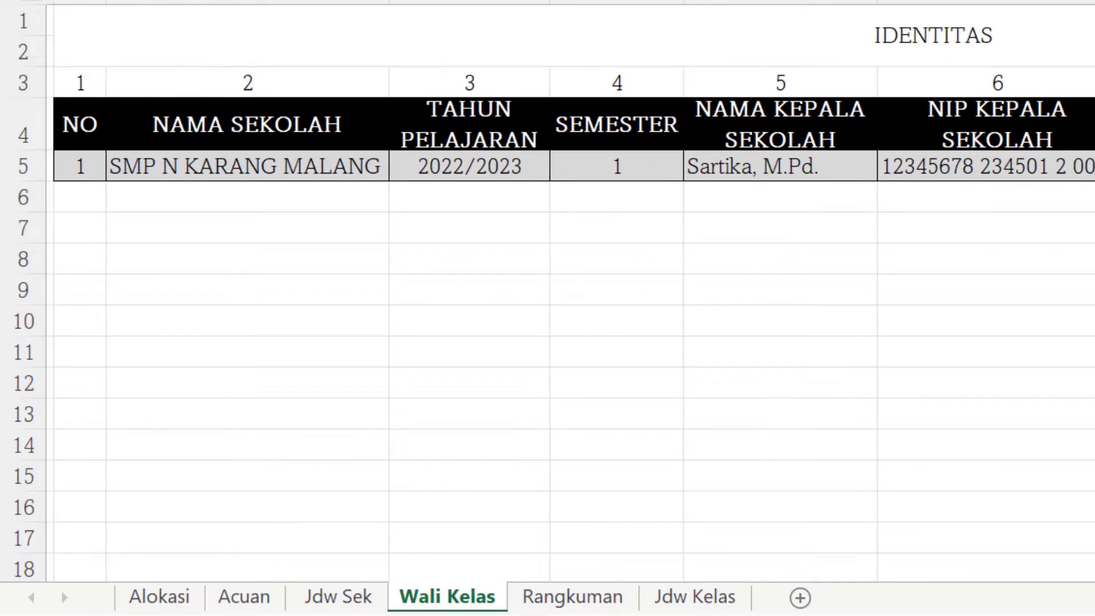
{"action": "scroll", "coordinate": [570, 320], "scroll_direction": "right", "scroll_amount": 1}
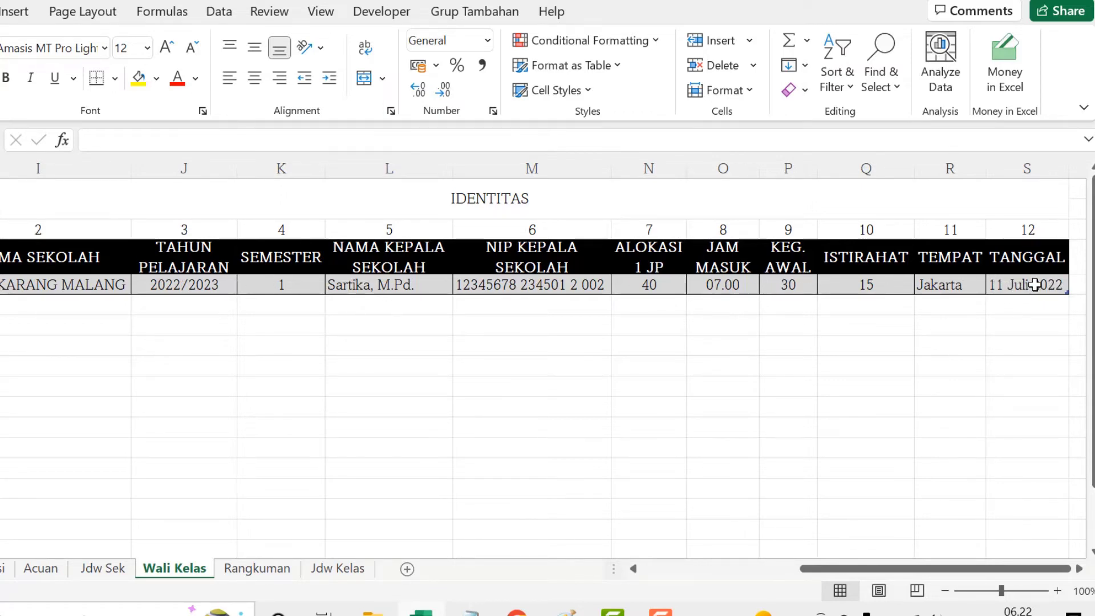
{"action": "left_click_drag", "start_coordinate": [842, 568], "coordinate": [679, 578]}
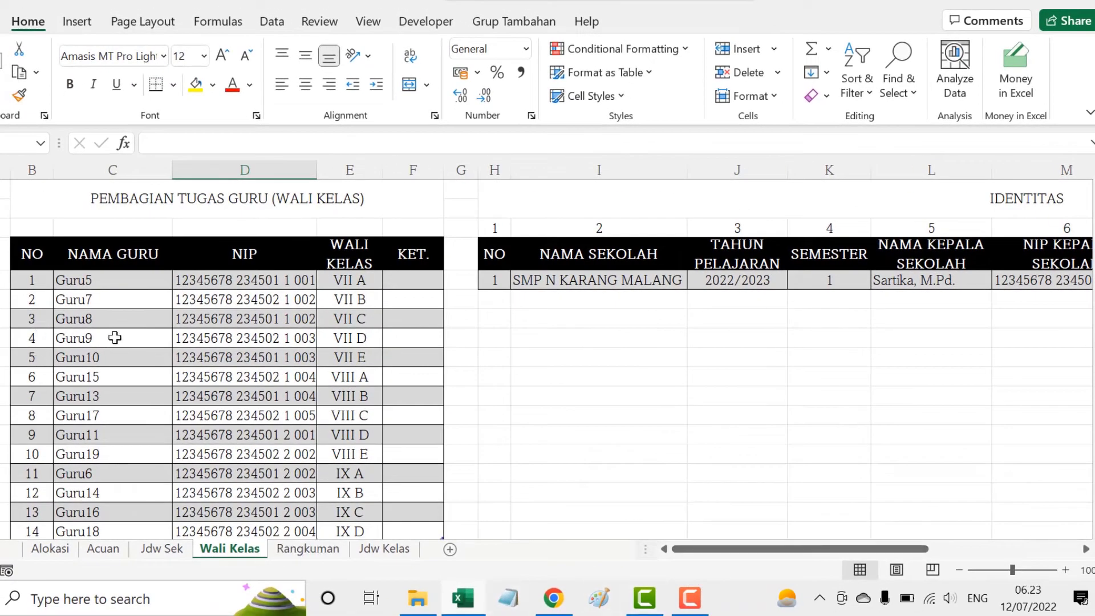
{"action": "scroll", "coordinate": [122, 353], "scroll_direction": "down", "scroll_amount": 1}
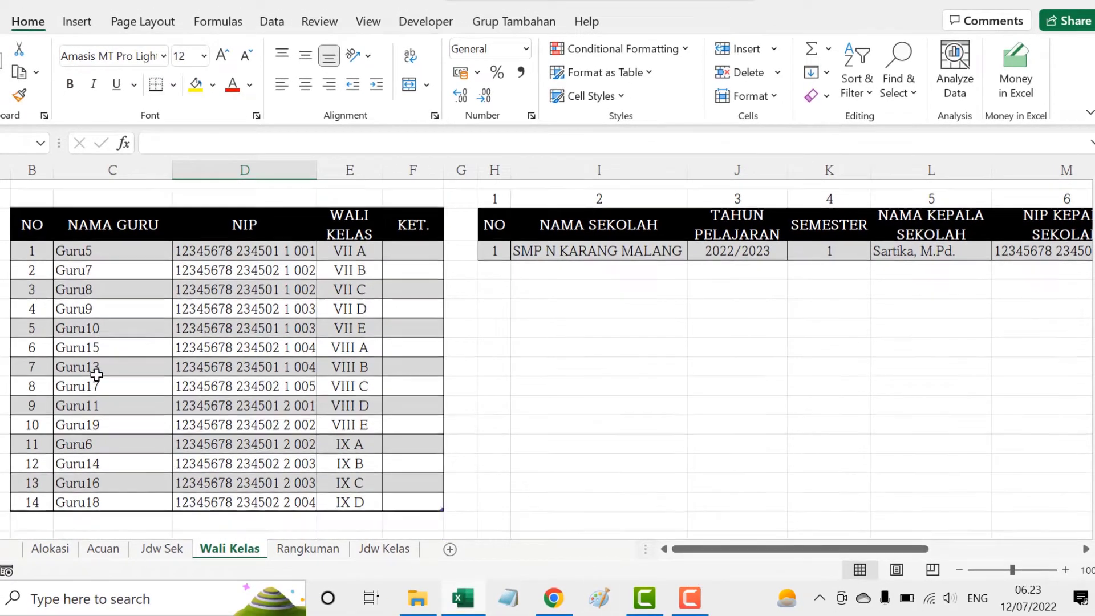
{"action": "scroll", "coordinate": [143, 367], "scroll_direction": "up", "scroll_amount": 1}
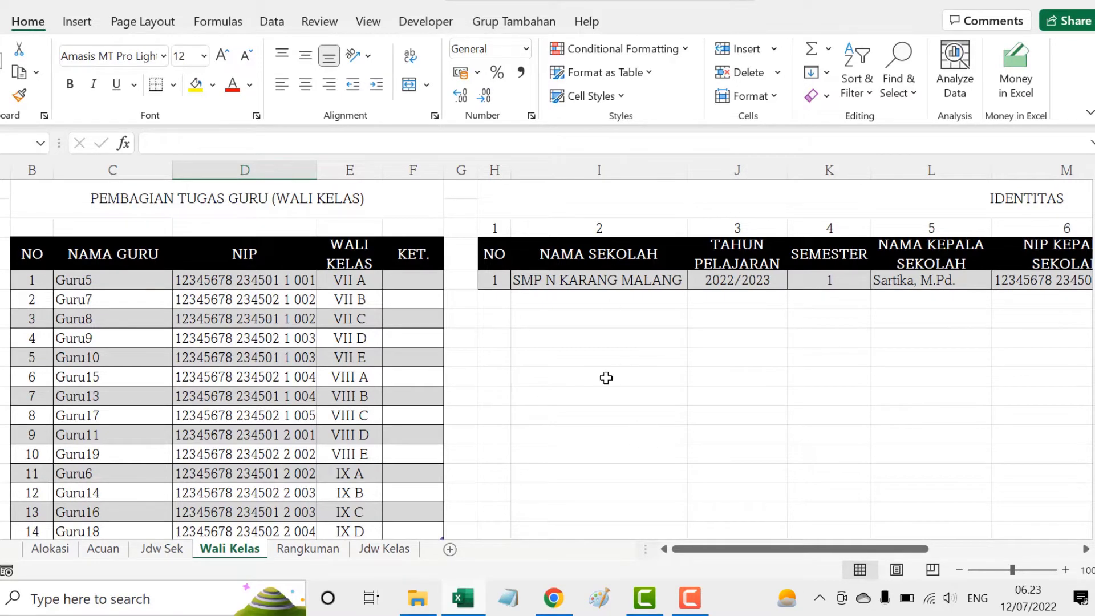
{"action": "left_click_drag", "start_coordinate": [782, 549], "coordinate": [918, 545]}
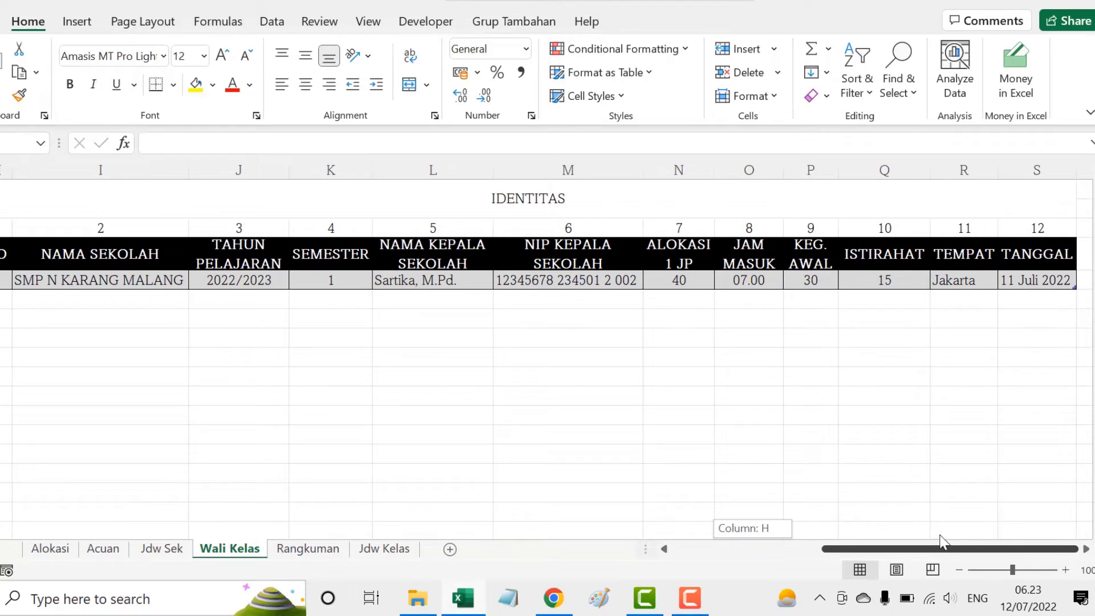
{"action": "left_click_drag", "start_coordinate": [941, 539], "coordinate": [604, 602]}
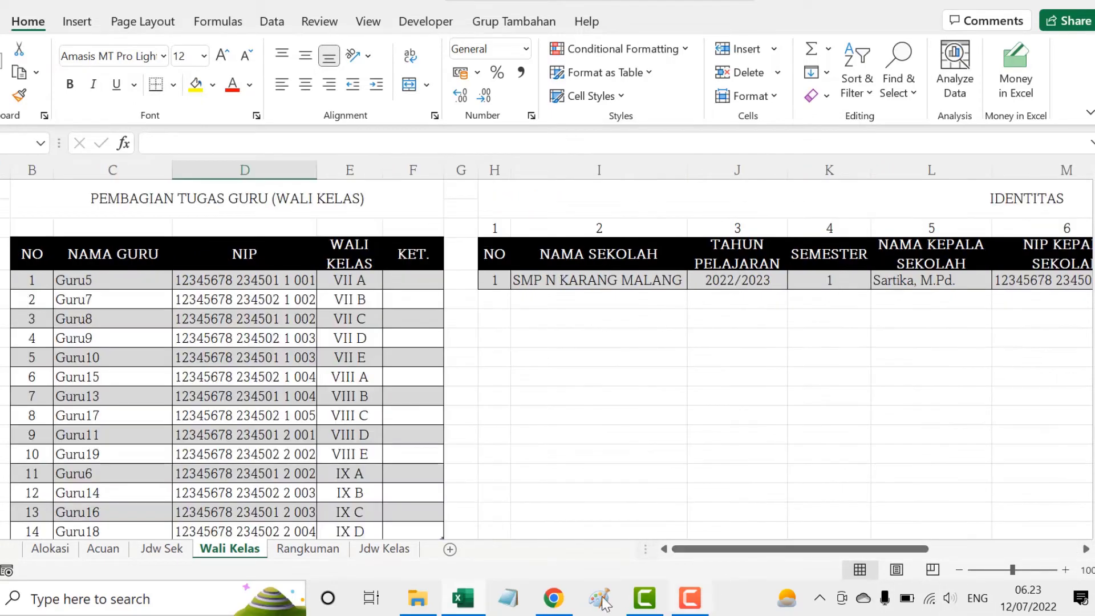
Open the Rangkuman sheet and scroll through its per-class timetable summary.
{"action": "left_click", "coordinate": [307, 549]}
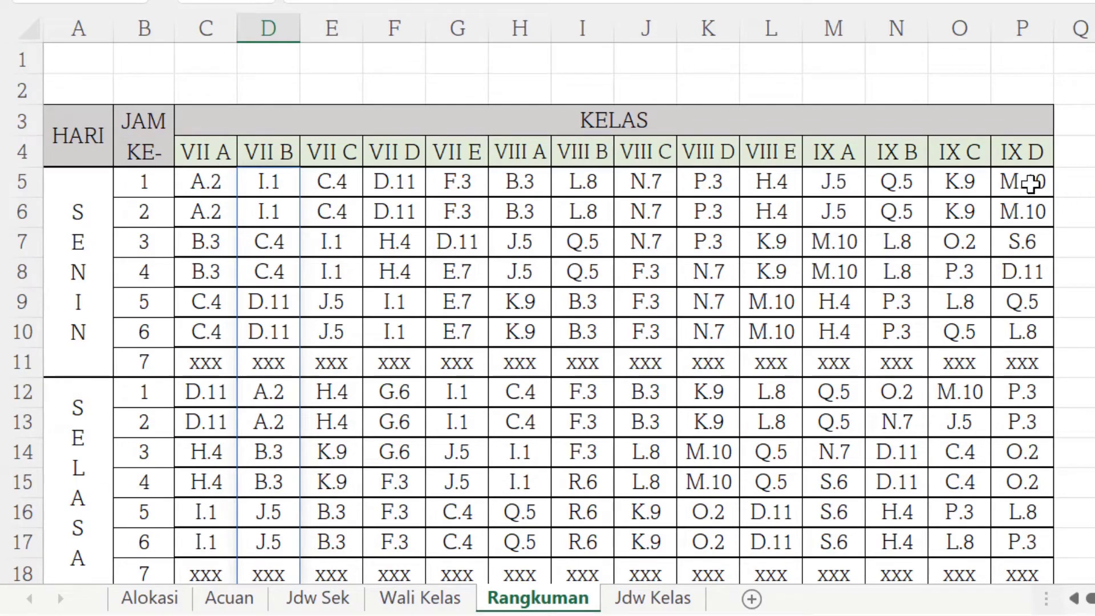
{"action": "scroll", "coordinate": [867, 445], "scroll_direction": "down", "scroll_amount": 10}
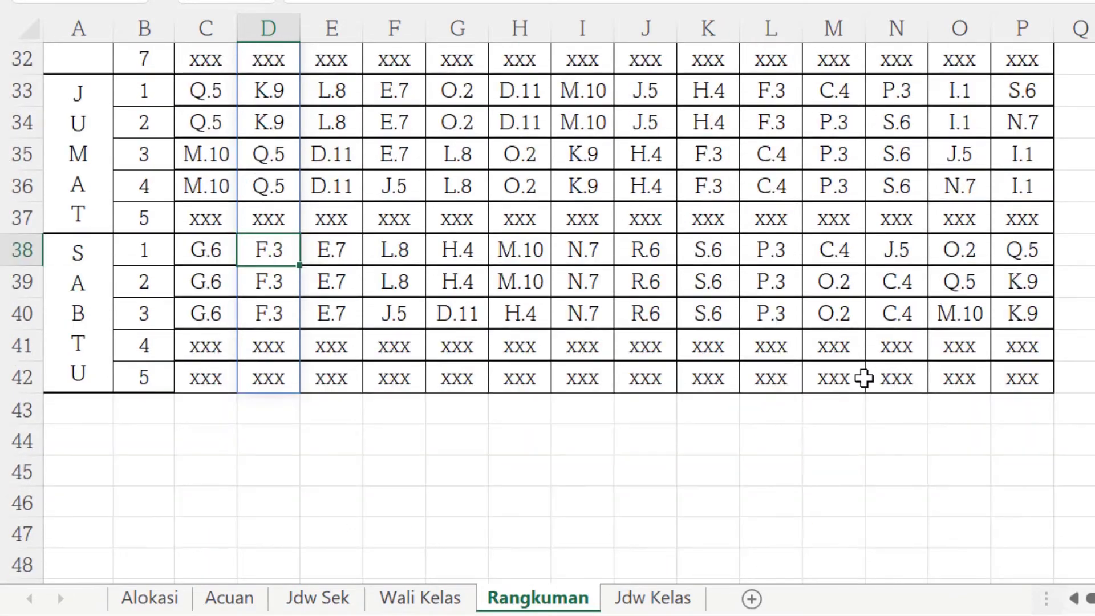
Compare the Rangkuman per-class timetable summary with the Jdw Sek school timetable sheet.
{"action": "scroll", "coordinate": [740, 243], "scroll_direction": "up", "scroll_amount": 8}
{"action": "scroll", "coordinate": [739, 244], "scroll_direction": "up", "scroll_amount": 3}
{"action": "scroll", "coordinate": [379, 477], "scroll_direction": "down", "scroll_amount": 6}
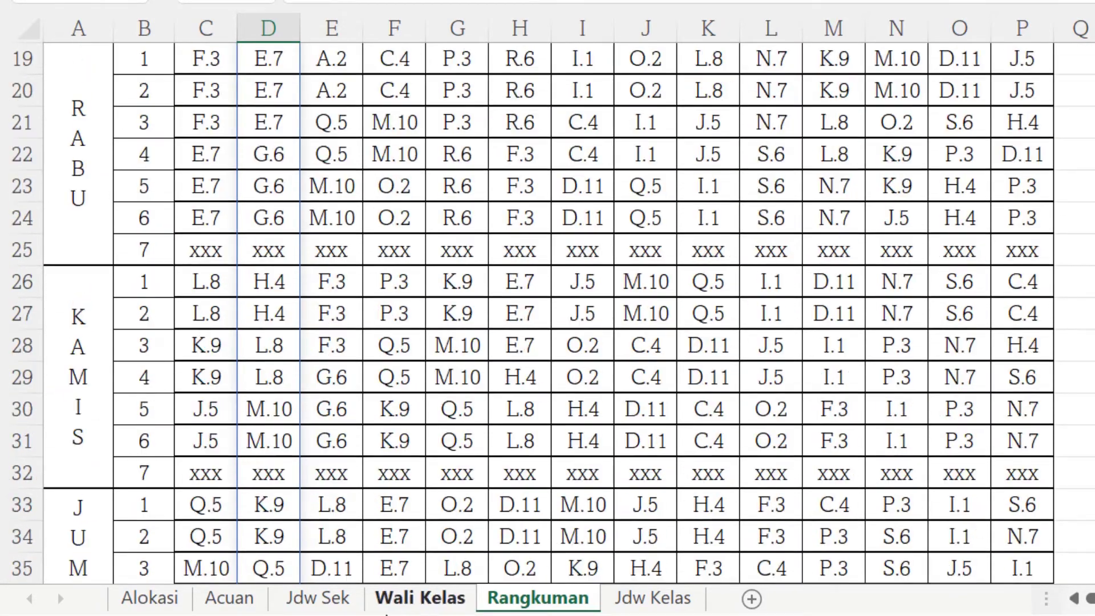
{"action": "left_click", "coordinate": [320, 599]}
{"action": "scroll", "coordinate": [354, 368], "scroll_direction": "down", "scroll_amount": 2}
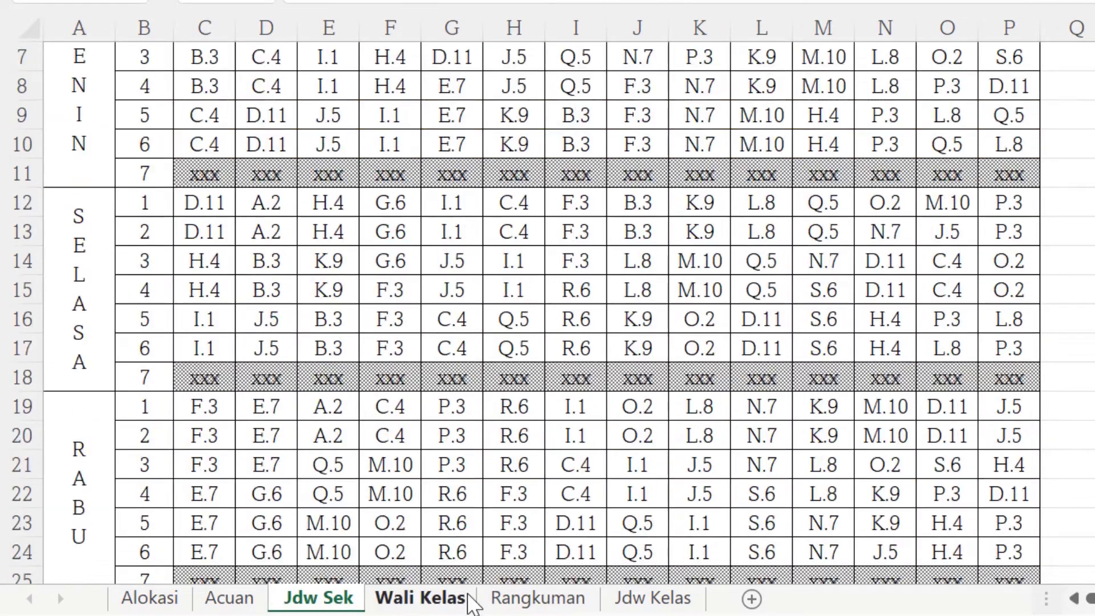
{"action": "left_click", "coordinate": [526, 606]}
{"action": "scroll", "coordinate": [459, 407], "scroll_direction": "up", "scroll_amount": 1}
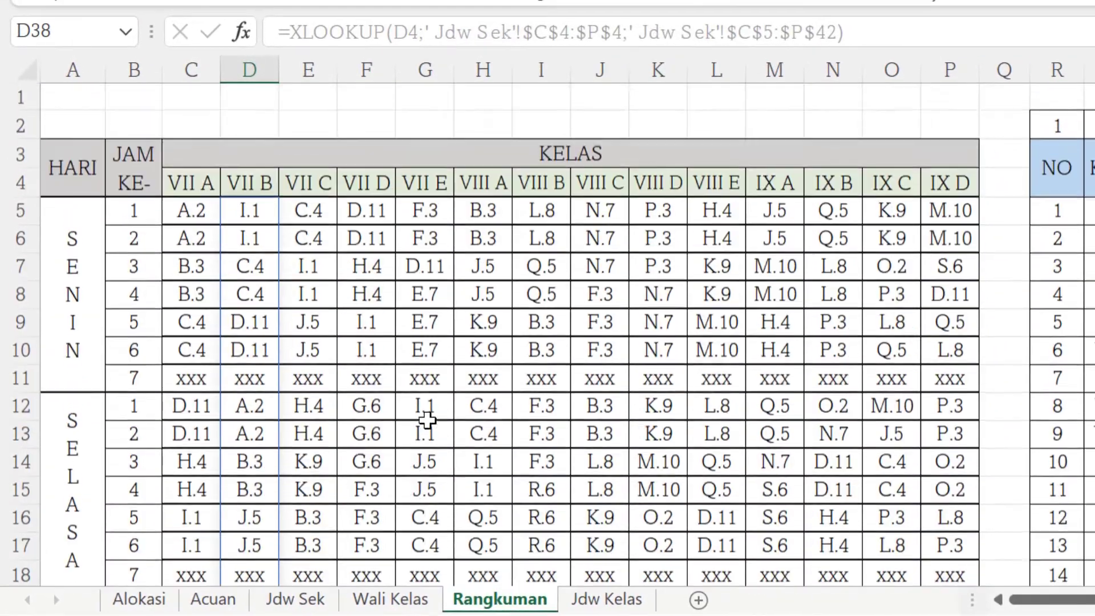
Inspect the XLOOKUP formula in the first timetable cell of Rangkuman and scroll through the summary.
{"action": "left_click", "coordinate": [200, 194]}
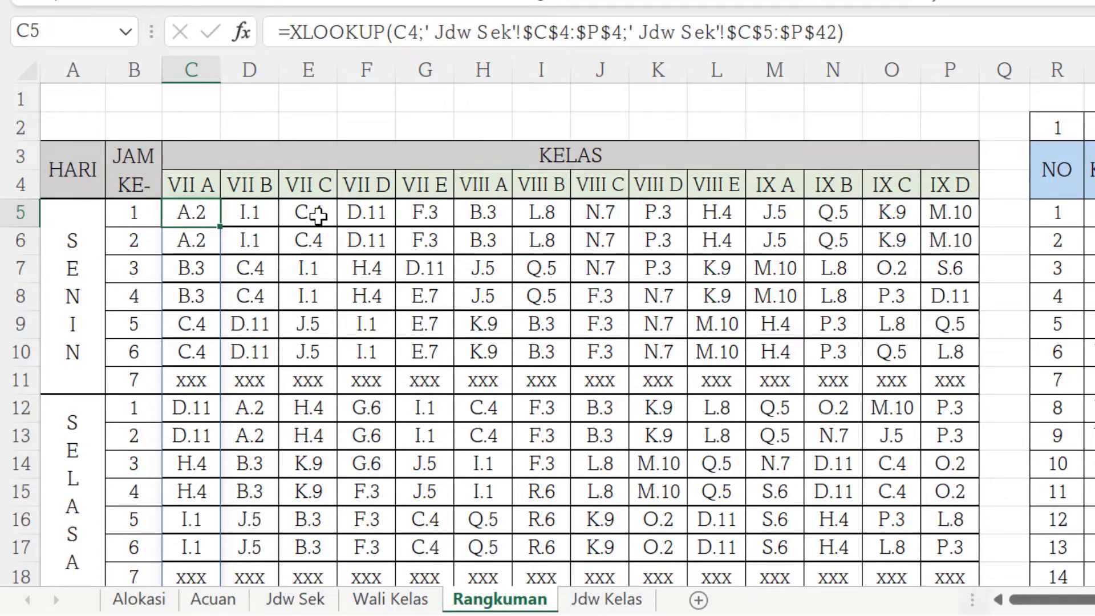
{"action": "scroll", "coordinate": [941, 350], "scroll_direction": "down", "scroll_amount": 9}
{"action": "scroll", "coordinate": [139, 405], "scroll_direction": "up", "scroll_amount": 9}
{"action": "scroll", "coordinate": [293, 447], "scroll_direction": "down", "scroll_amount": 3}
{"action": "scroll", "coordinate": [293, 391], "scroll_direction": "up", "scroll_amount": 3}
{"action": "scroll", "coordinate": [669, 468], "scroll_direction": "down", "scroll_amount": 7}
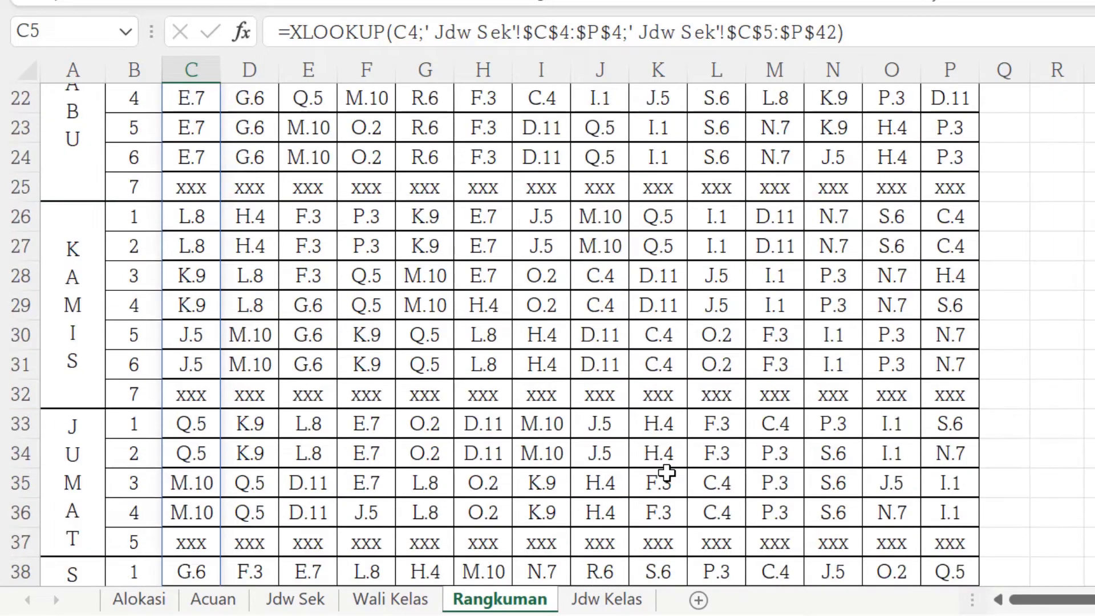
{"action": "scroll", "coordinate": [662, 472], "scroll_direction": "up", "scroll_amount": 7}
Examine the per-class homeroom teacher and school details columns on Rangkuman alongside the Wali Kelas sheet.
{"action": "scroll", "coordinate": [547, 337], "scroll_direction": "right", "scroll_amount": 5}
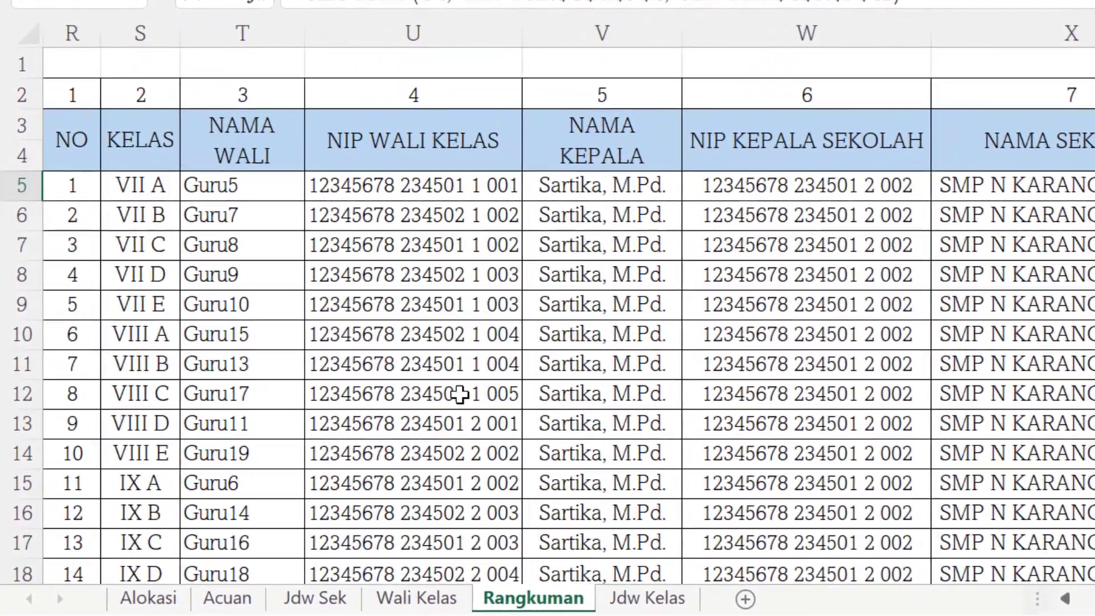
{"action": "left_click", "coordinate": [437, 598]}
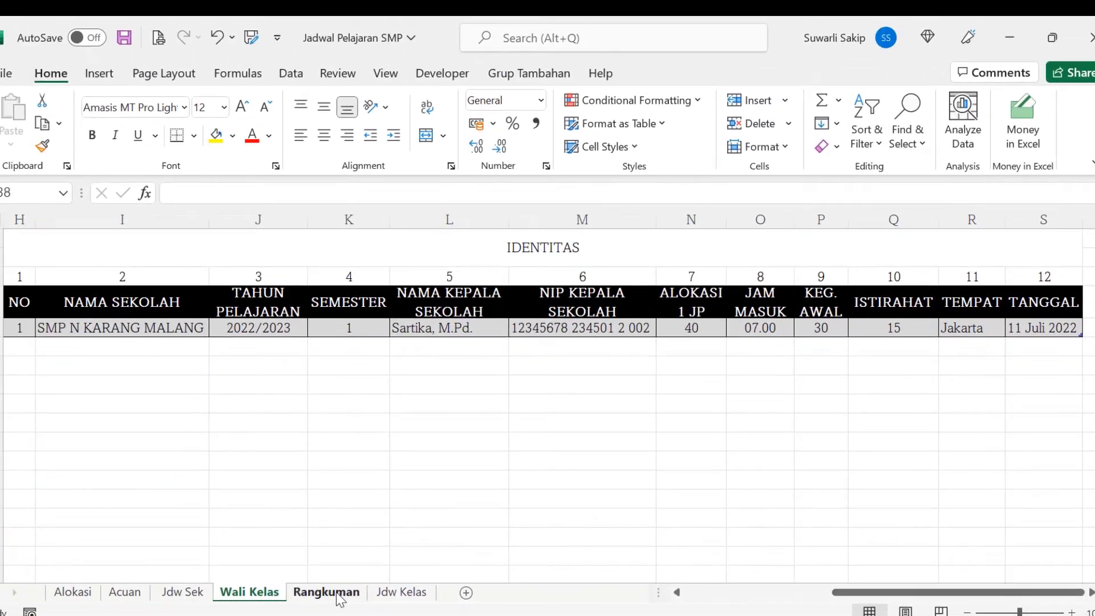
{"action": "left_click", "coordinate": [57, 584]}
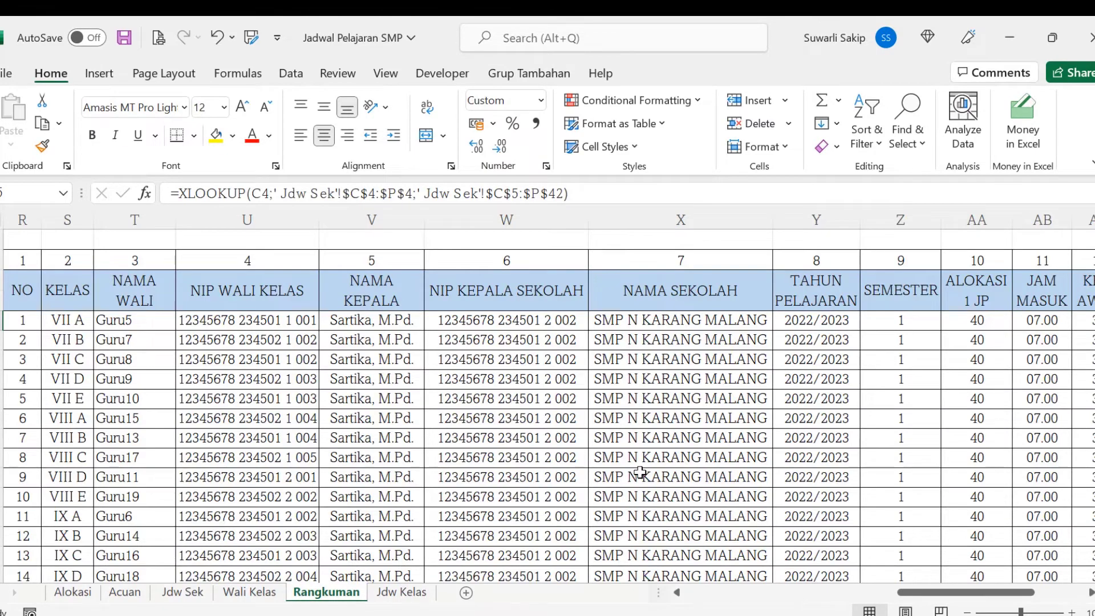
{"action": "scroll", "coordinate": [640, 472], "scroll_direction": "down", "scroll_amount": 3}
{"action": "scroll", "coordinate": [684, 465], "scroll_direction": "up", "scroll_amount": 3}
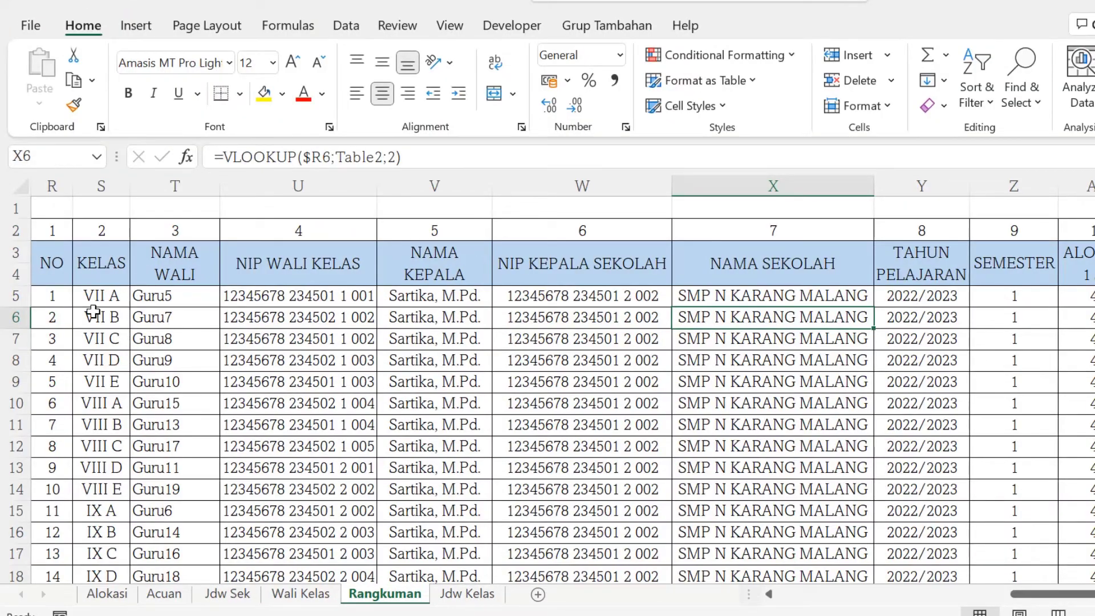
Inspect the VLOOKUP formulas in the class and homeroom teacher columns, compare with Wali Kelas, and open Jdw Kelas.
{"action": "left_click", "coordinate": [83, 293]}
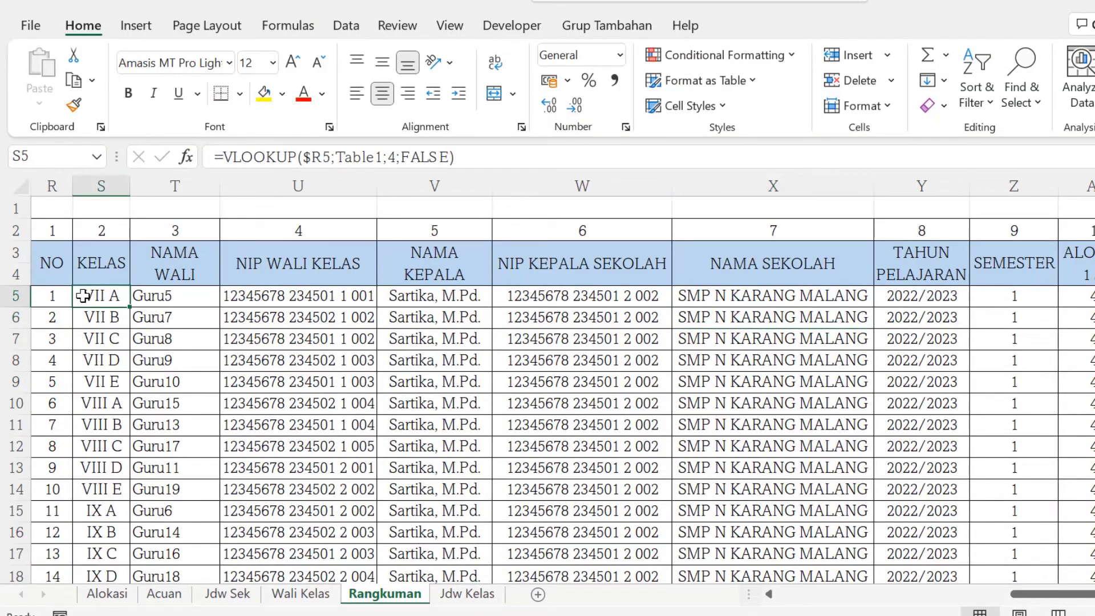
{"action": "left_click", "coordinate": [160, 296]}
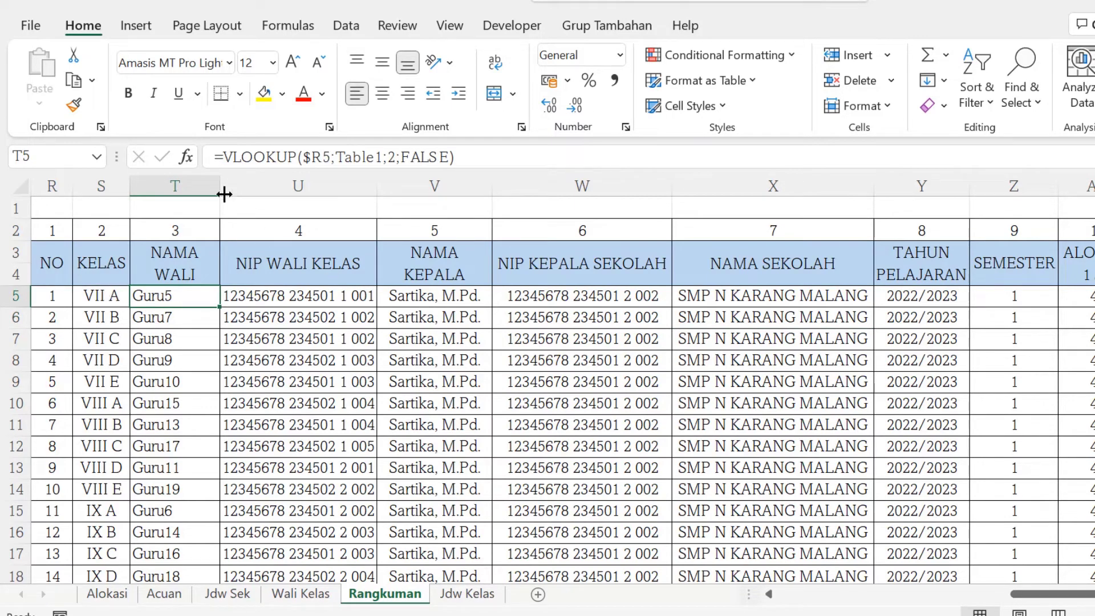
{"action": "scroll", "coordinate": [949, 506], "scroll_direction": "down", "scroll_amount": 1}
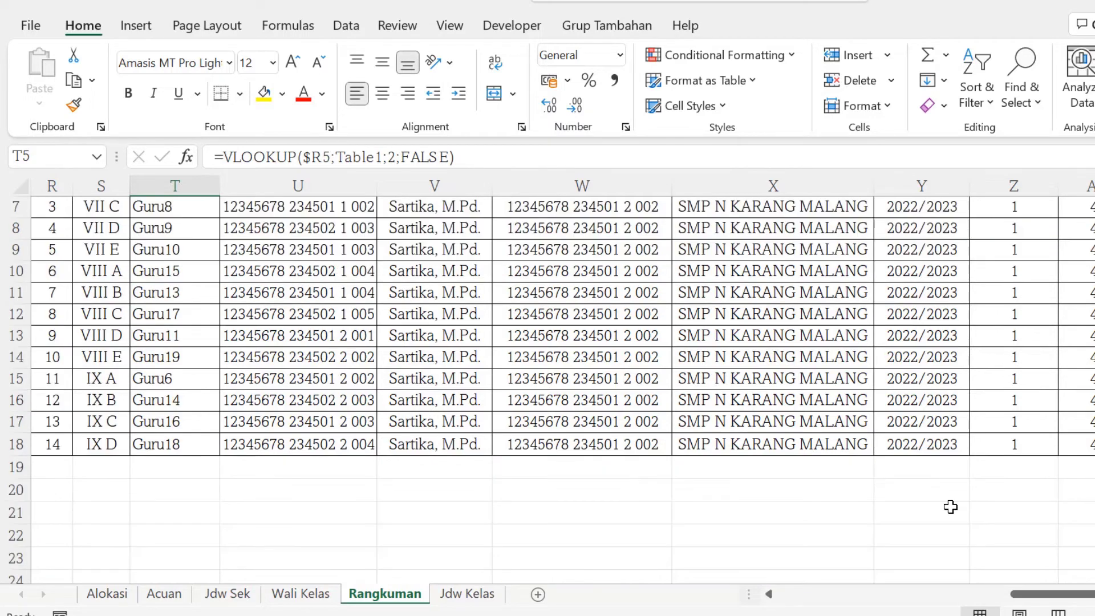
{"action": "scroll", "coordinate": [949, 506], "scroll_direction": "up", "scroll_amount": 1}
{"action": "scroll", "coordinate": [428, 280], "scroll_direction": "right", "scroll_amount": 4}
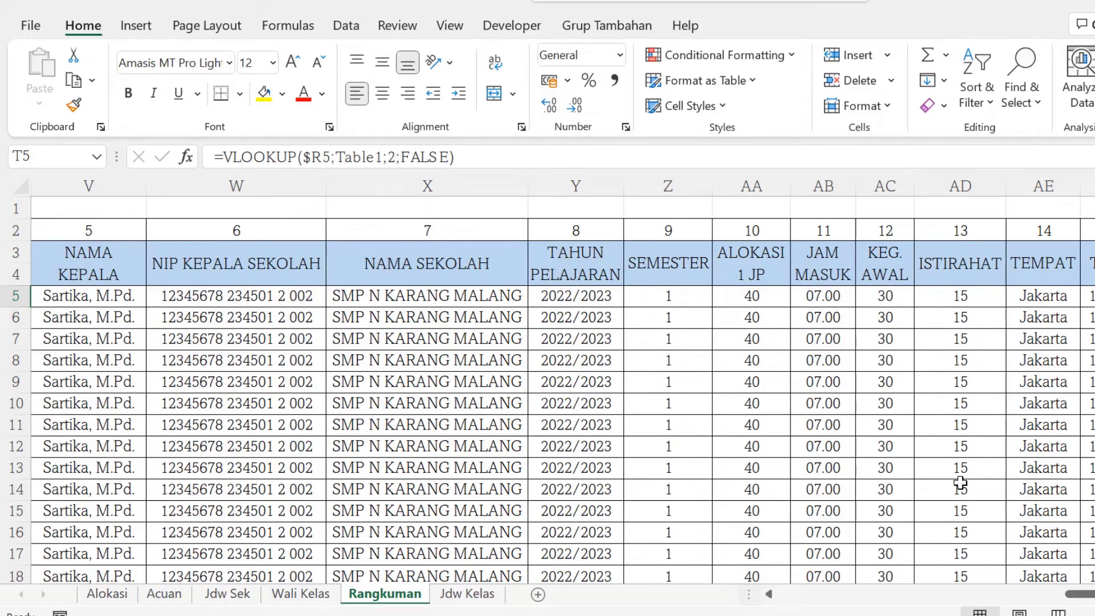
{"action": "left_click", "coordinate": [297, 595]}
{"action": "scroll", "coordinate": [273, 479], "scroll_direction": "left", "scroll_amount": 3}
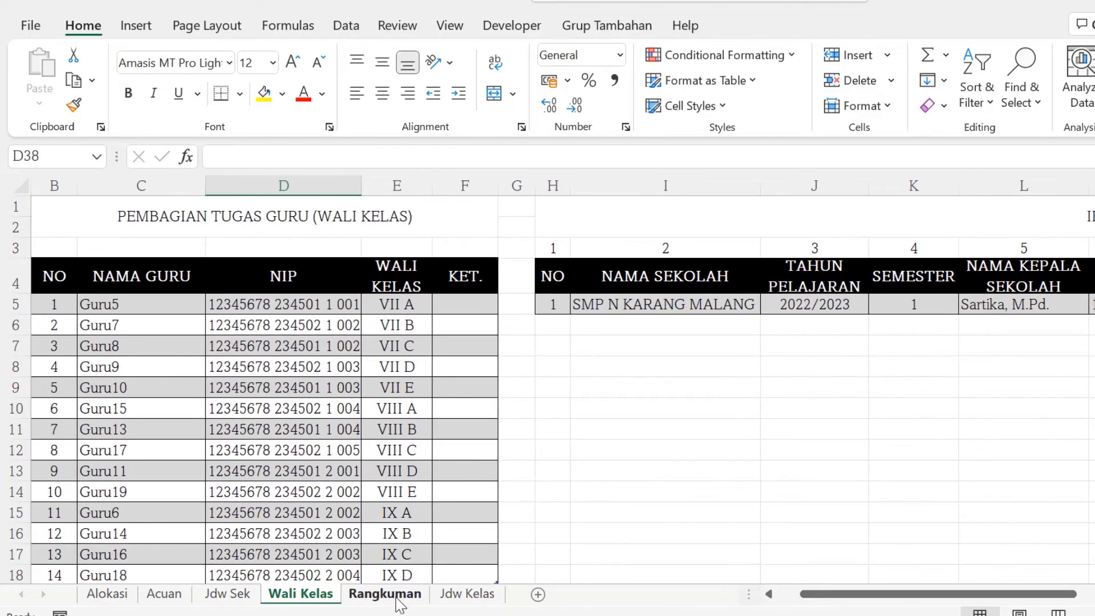
{"action": "left_click", "coordinate": [386, 595]}
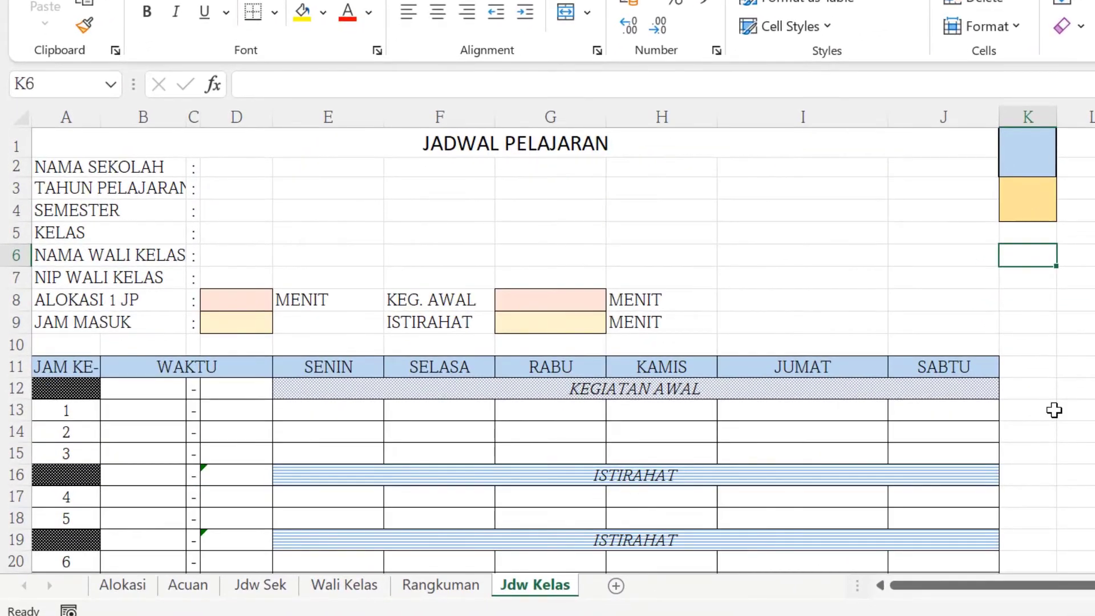
Set the class selector cell on Jdw Kelas to 1 to generate the VII A timetable and review it.
{"action": "scroll", "coordinate": [1054, 410], "scroll_direction": "down", "scroll_amount": 3}
{"action": "scroll", "coordinate": [1054, 410], "scroll_direction": "up", "scroll_amount": 3}
{"action": "scroll", "coordinate": [597, 386], "scroll_direction": "down", "scroll_amount": 4}
{"action": "scroll", "coordinate": [894, 392], "scroll_direction": "up", "scroll_amount": 4}
{"action": "left_click", "coordinate": [1029, 154]}
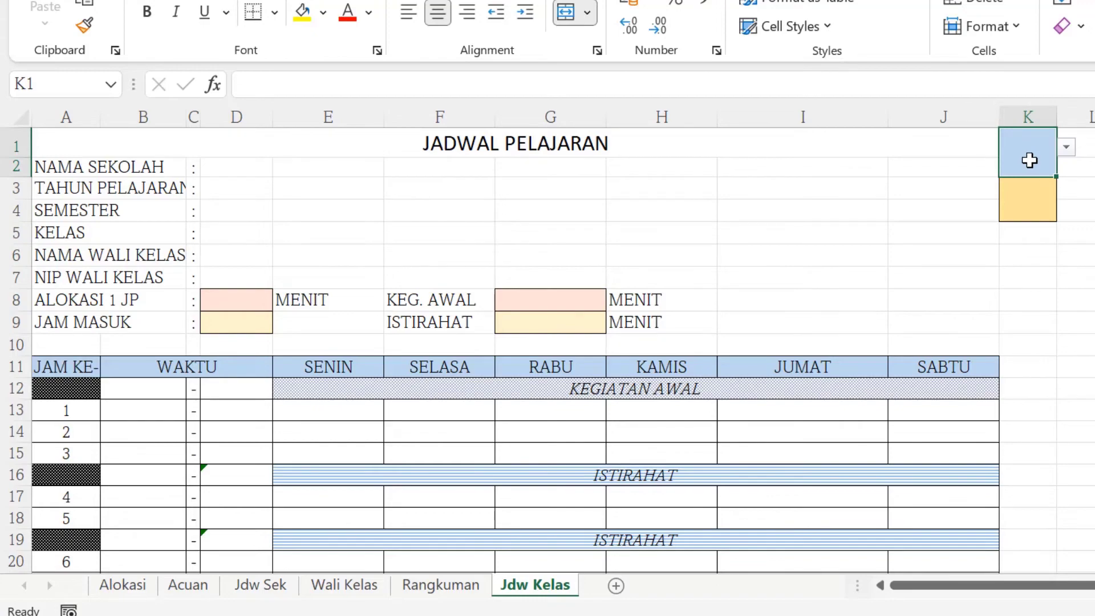
{"action": "type", "text": "1"}
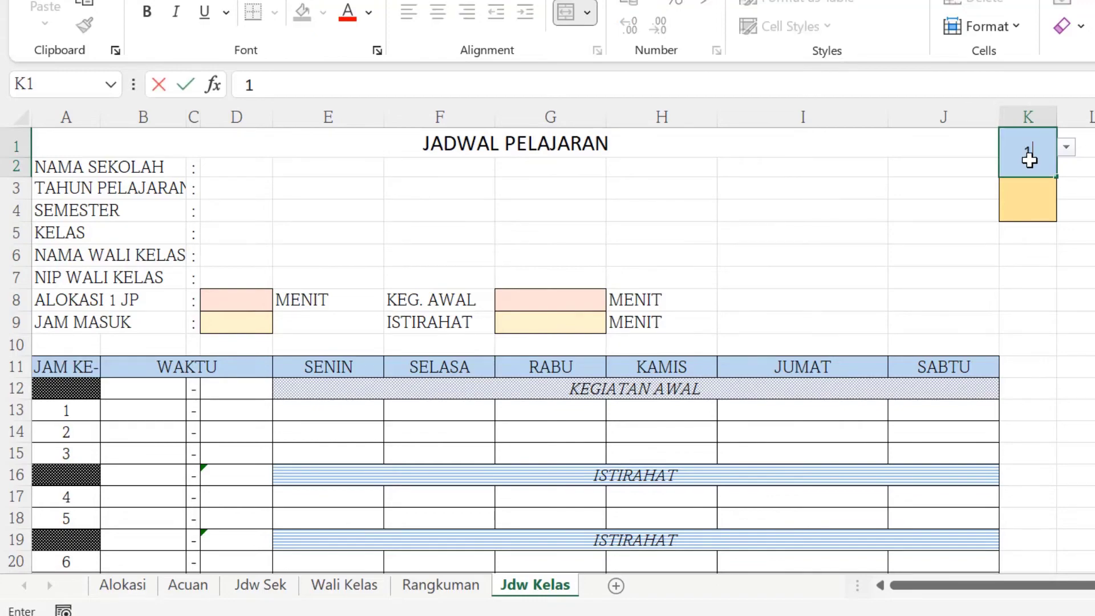
{"action": "key", "text": "Return"}
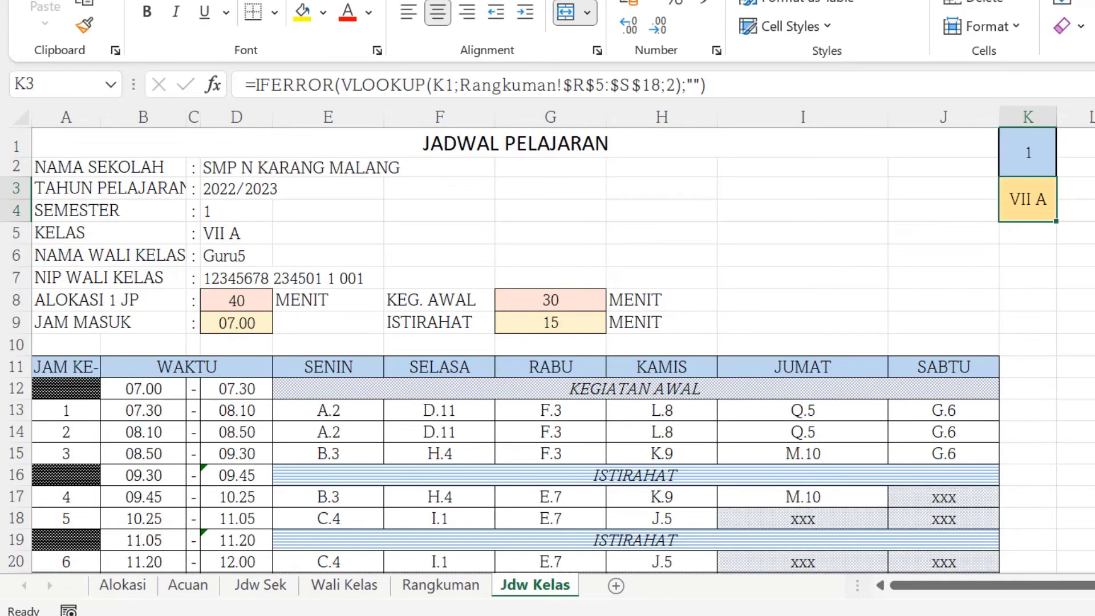
{"action": "scroll", "coordinate": [970, 248], "scroll_direction": "down", "scroll_amount": 5}
{"action": "scroll", "coordinate": [154, 345], "scroll_direction": "up", "scroll_amount": 5}
{"action": "scroll", "coordinate": [549, 390], "scroll_direction": "down", "scroll_amount": 1}
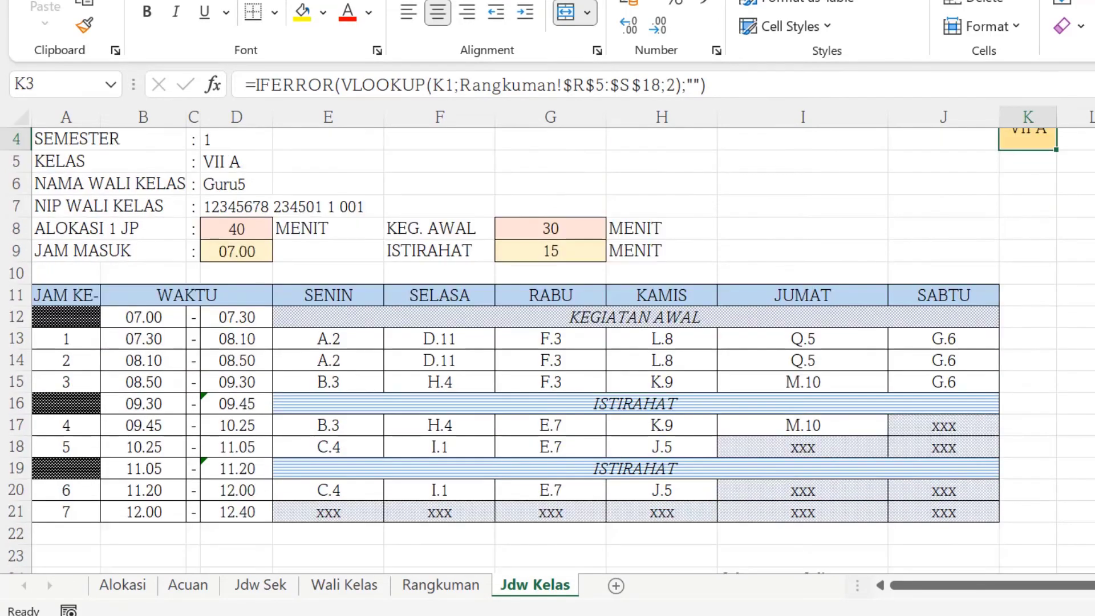
{"action": "scroll", "coordinate": [548, 348], "scroll_direction": "down", "scroll_amount": 5}
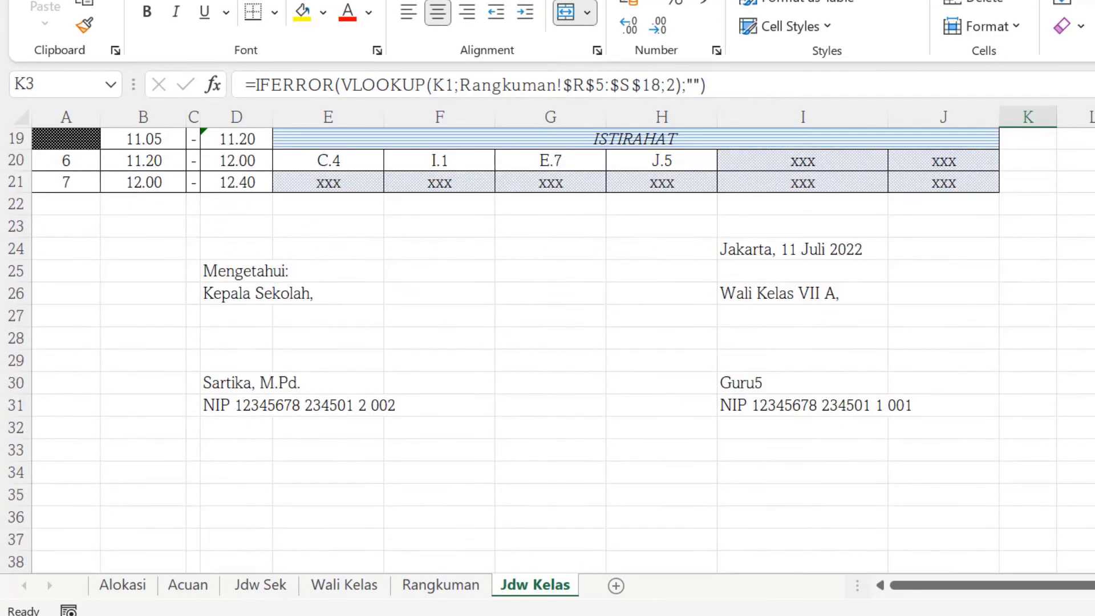
{"action": "scroll", "coordinate": [548, 348], "scroll_direction": "up", "scroll_amount": 6}
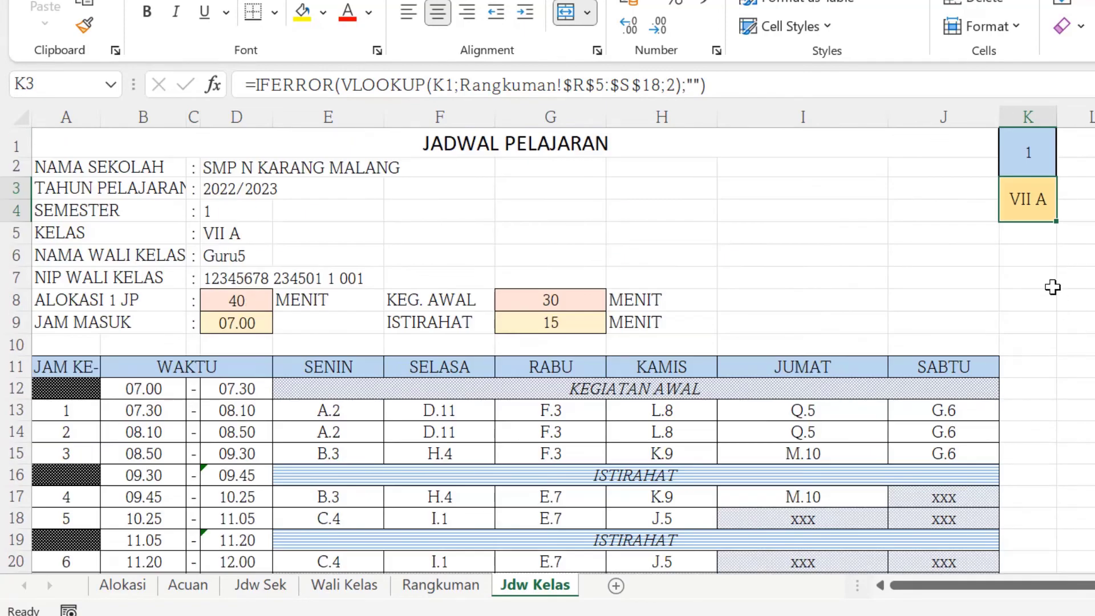
Set the class selector cell to 2 to generate the VII B timetable.
{"action": "left_click", "coordinate": [1030, 151]}
{"action": "type", "text": "2"}
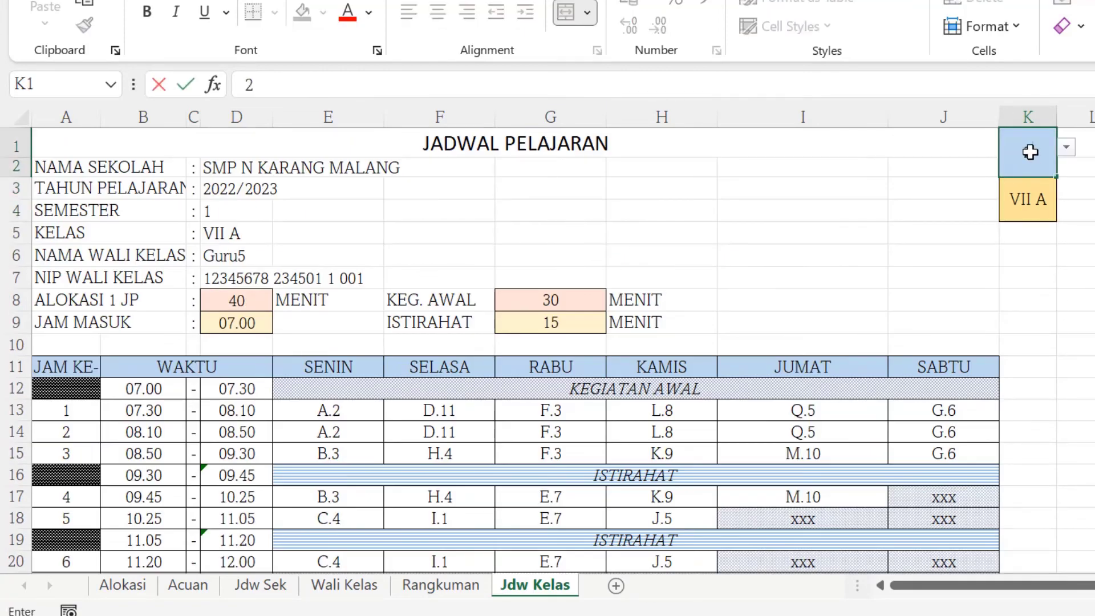
{"action": "key", "text": "Return"}
{"action": "scroll", "coordinate": [935, 239], "scroll_direction": "down", "scroll_amount": 4}
{"action": "scroll", "coordinate": [935, 238], "scroll_direction": "up", "scroll_amount": 4}
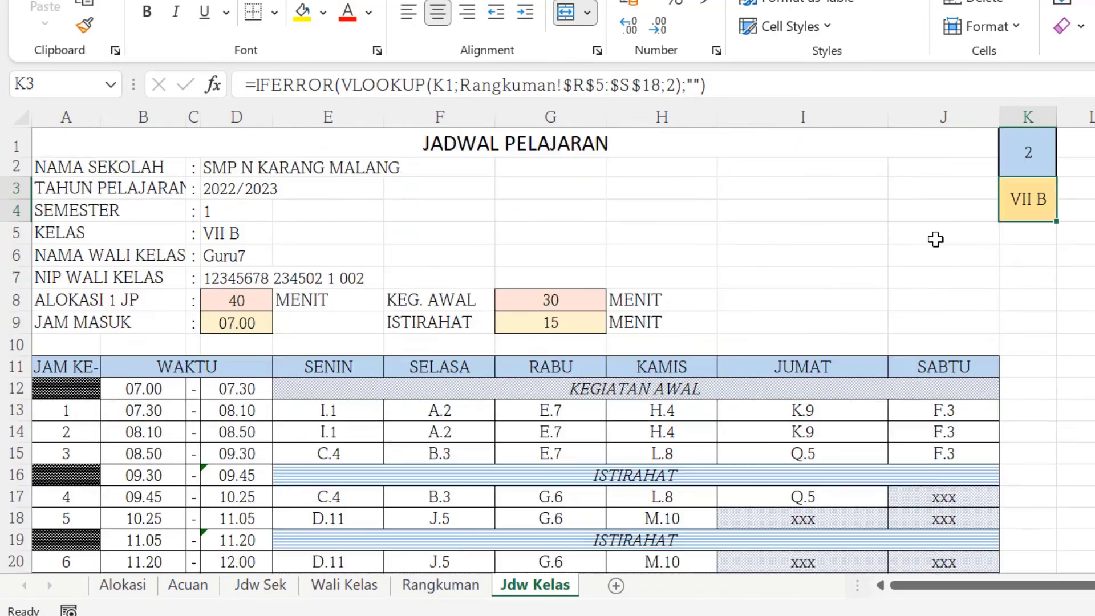
Set the class selector cell to 3 to generate the VII C timetable.
{"action": "left_click", "coordinate": [1027, 155]}
{"action": "type", "text": "3"}
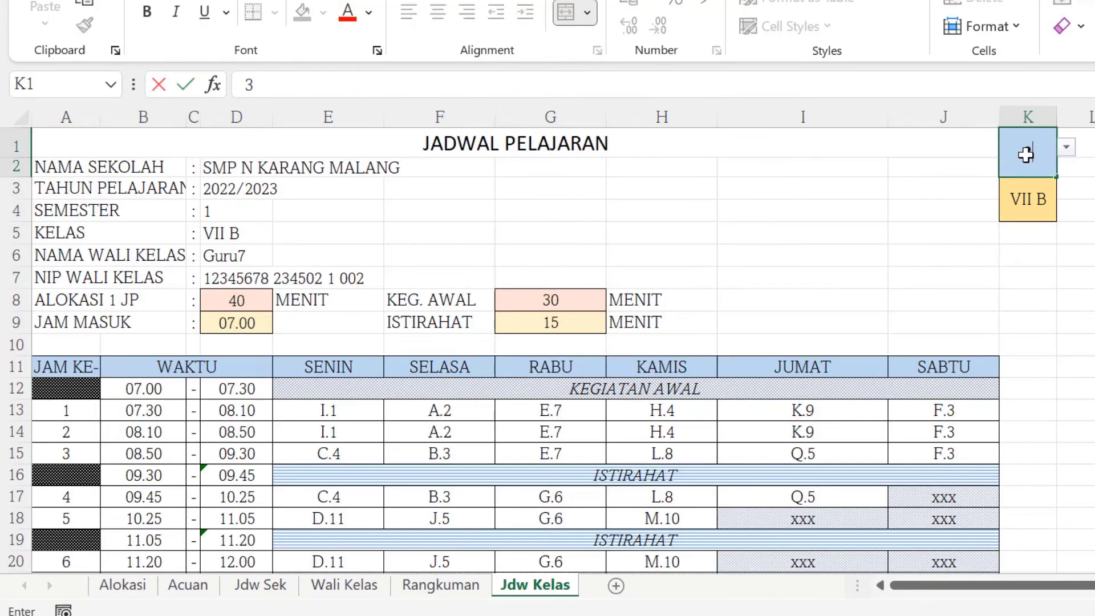
{"action": "key", "text": "Return"}
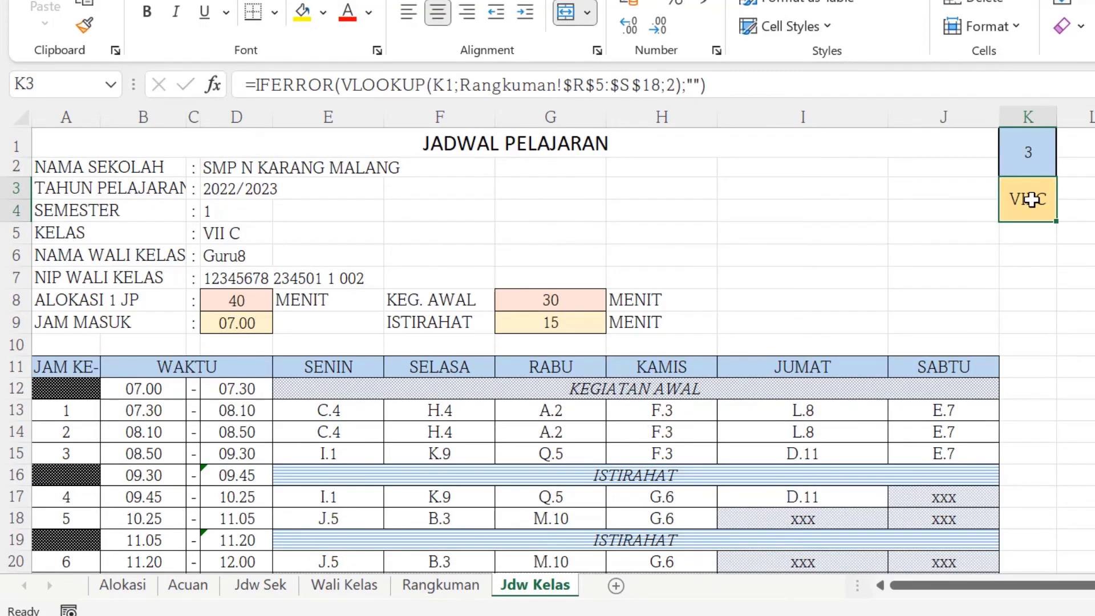
{"action": "scroll", "coordinate": [245, 270], "scroll_direction": "down", "scroll_amount": 4}
{"action": "scroll", "coordinate": [444, 308], "scroll_direction": "up", "scroll_amount": 4}
Switch through the Jdw Sek, Wali Kelas and Rangkuman sheets and return to Jdw Kelas.
{"action": "left_click", "coordinate": [257, 590]}
{"action": "scroll", "coordinate": [499, 379], "scroll_direction": "down", "scroll_amount": 3}
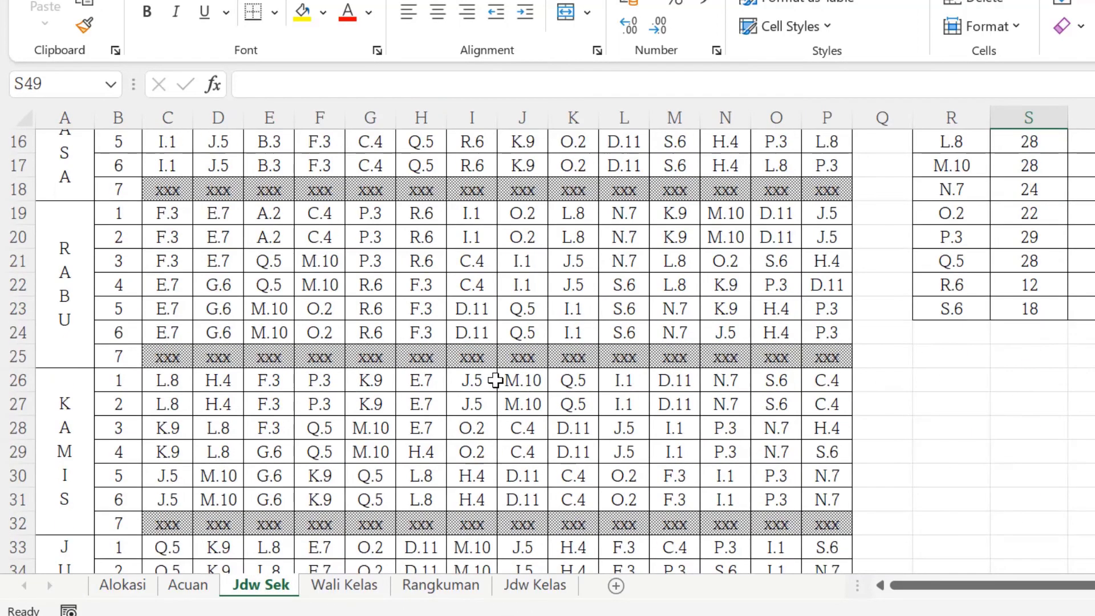
{"action": "left_click", "coordinate": [346, 588]}
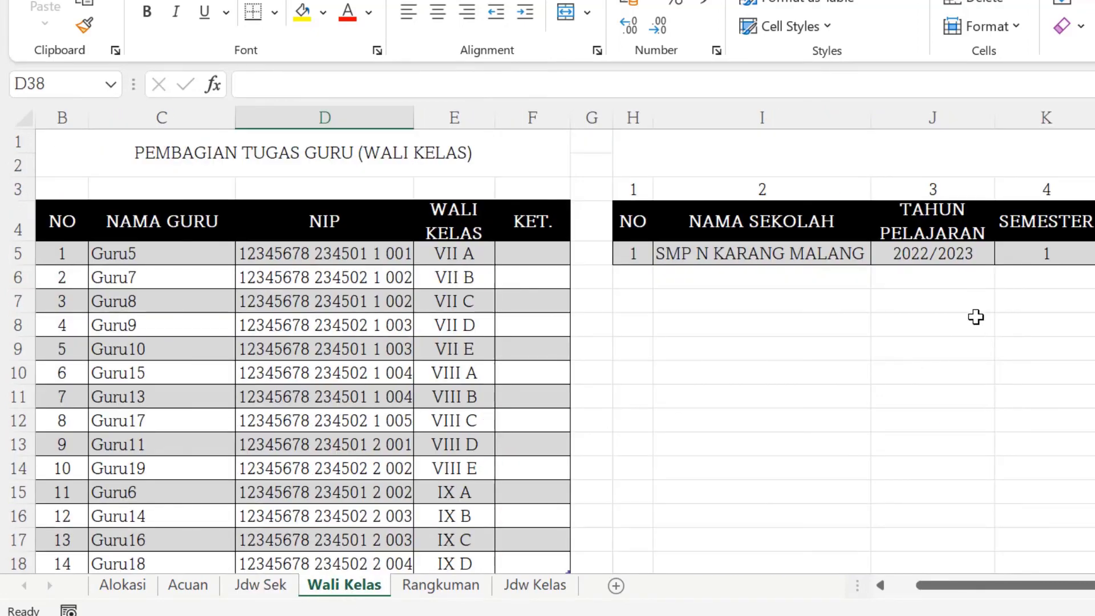
{"action": "left_click_drag", "start_coordinate": [1017, 588], "coordinate": [969, 587]}
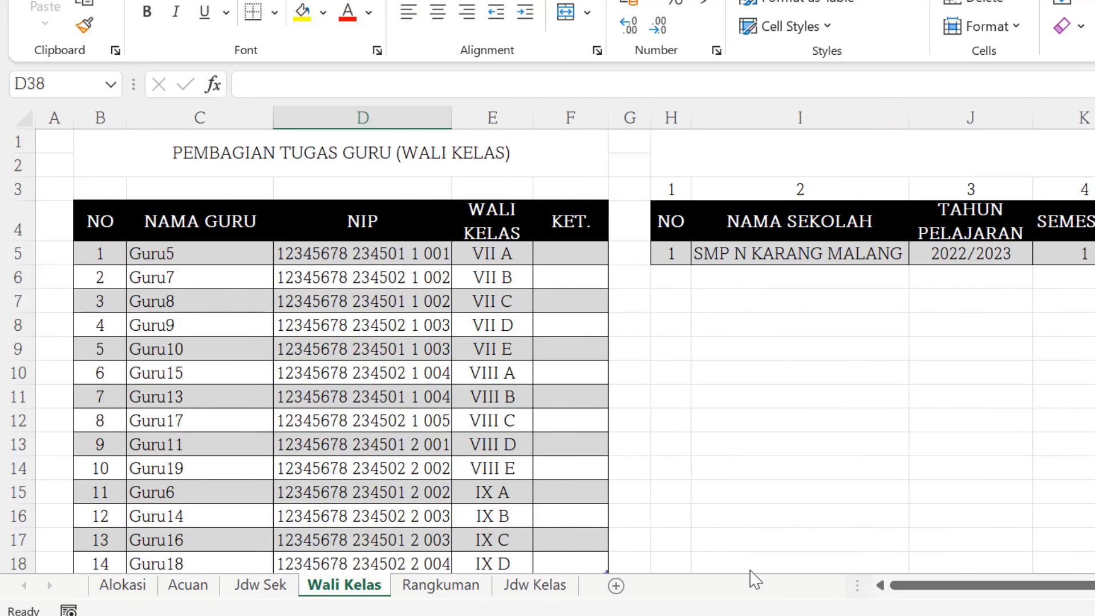
{"action": "left_click", "coordinate": [442, 587]}
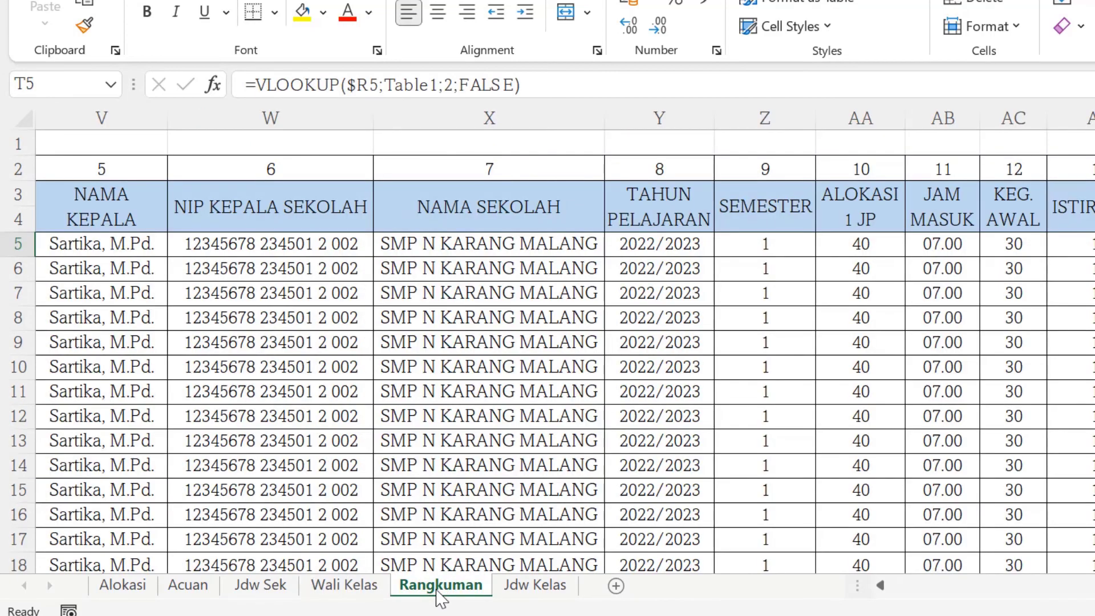
{"action": "left_click", "coordinate": [535, 586]}
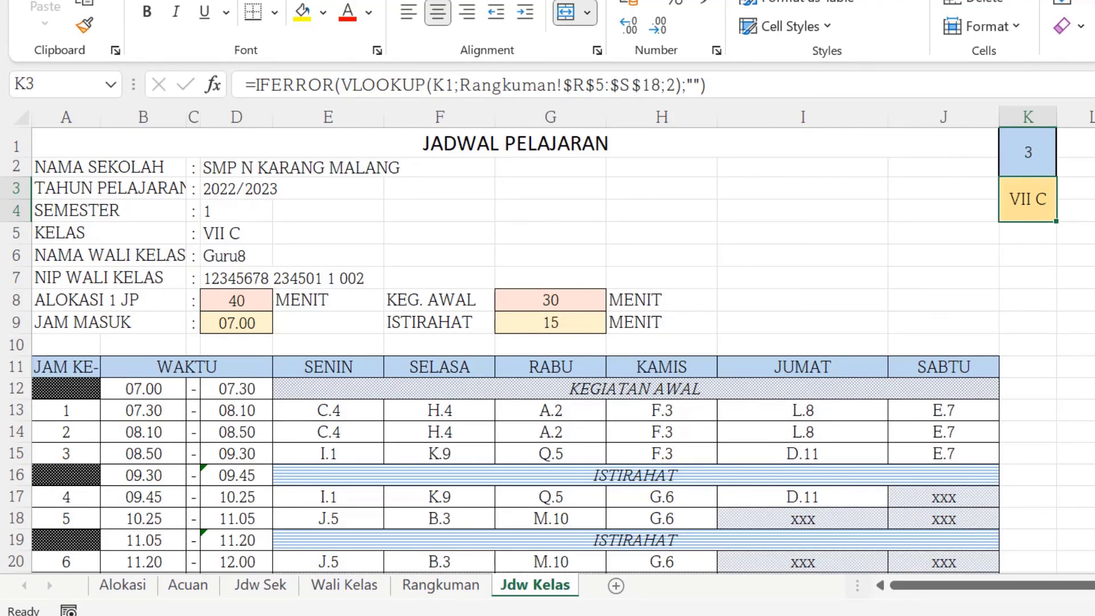